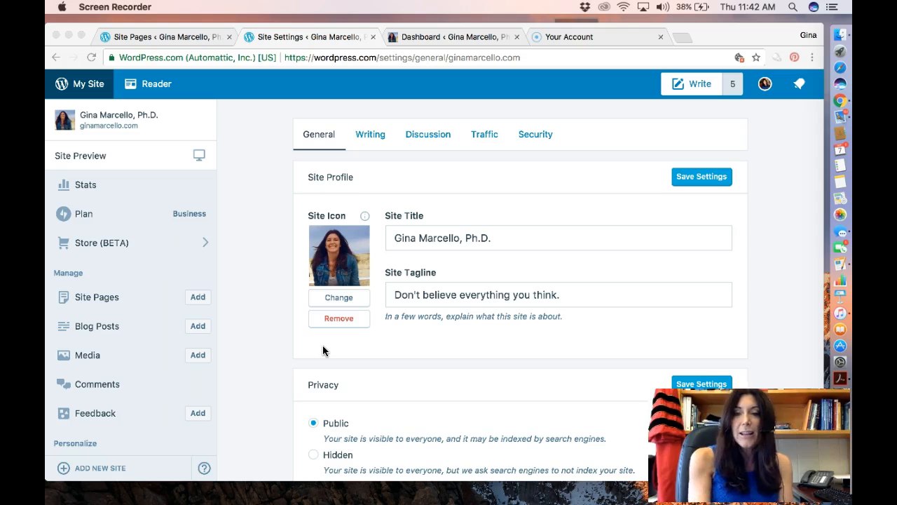
# Look over the site's general settings and the available site management options.
pyautogui.scroll(-1, 450, 349)
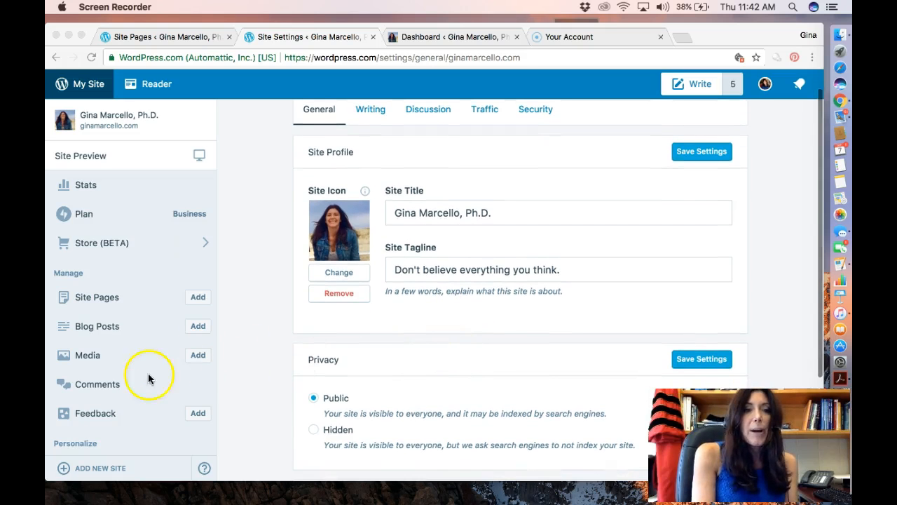
pyautogui.scroll(-4, 126, 393)
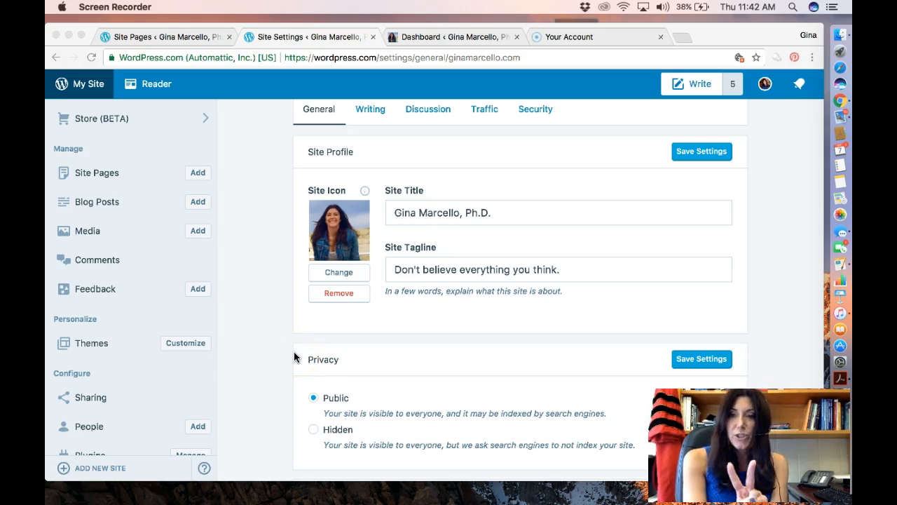
pyautogui.scroll(1, 293, 351)
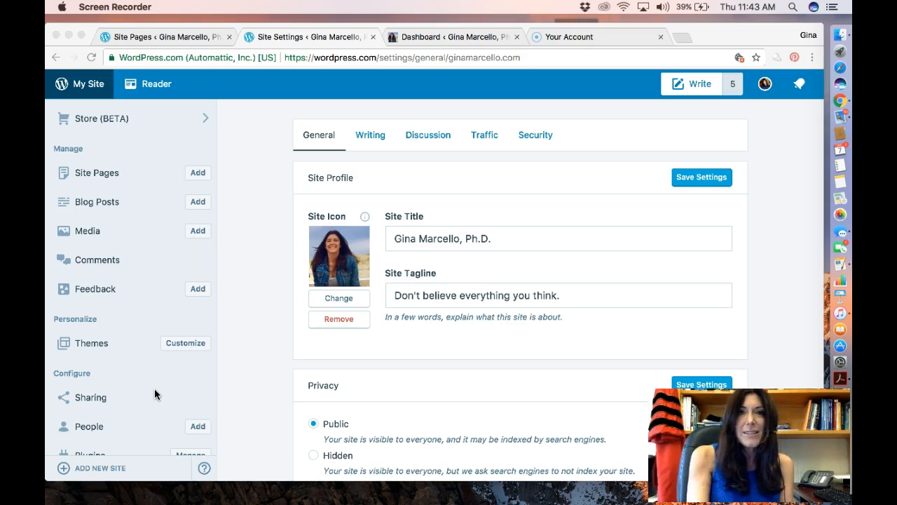
pyautogui.scroll(-3, 138, 239)
pyautogui.scroll(5, 138, 238)
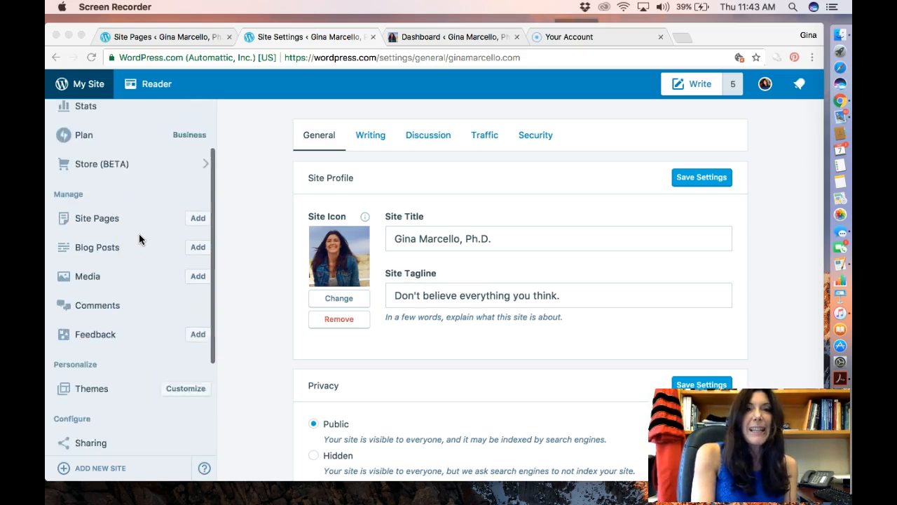
# Switch to the site's WP Admin dashboard and look through its widgets and administration options.
pyautogui.click(434, 36)
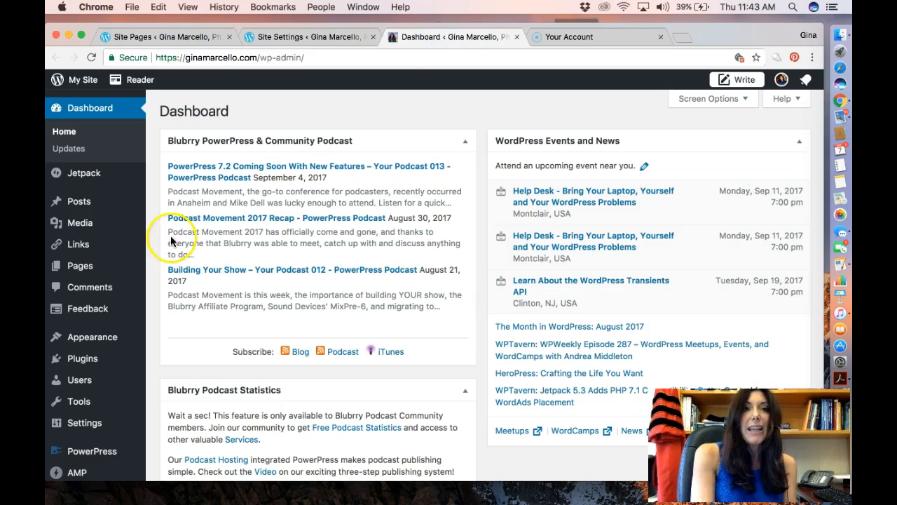
pyautogui.moveTo(87, 270)
pyautogui.scroll(-3, 84, 350)
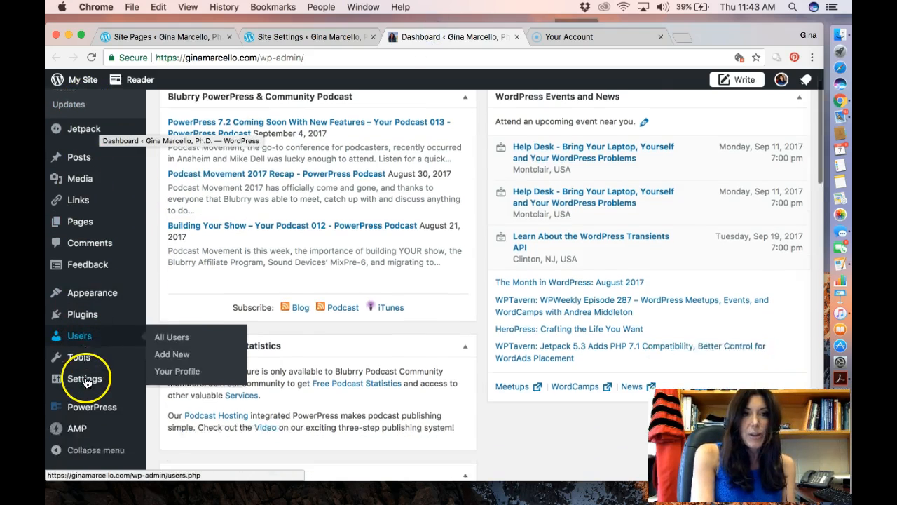
pyautogui.moveTo(105, 431)
pyautogui.scroll(-5, 105, 431)
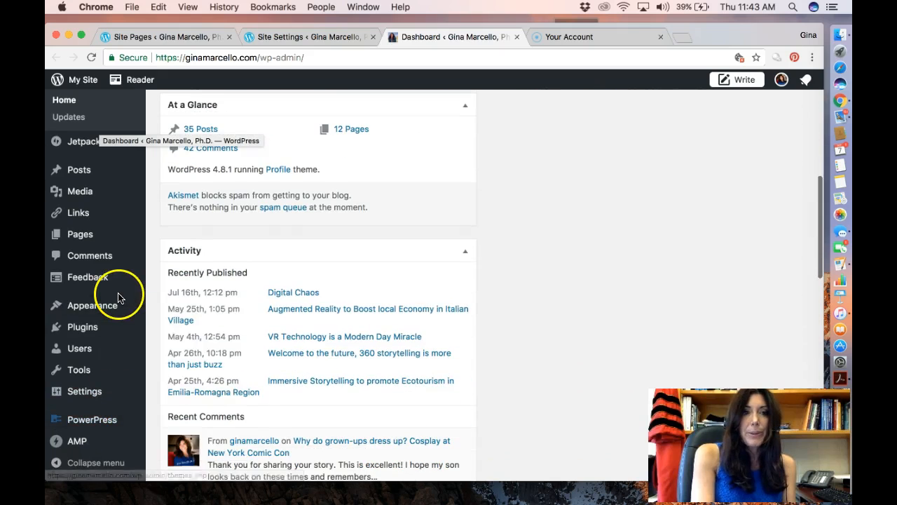
# View the site's installed themes, pages, links and media library in turn.
pyautogui.click(100, 309)
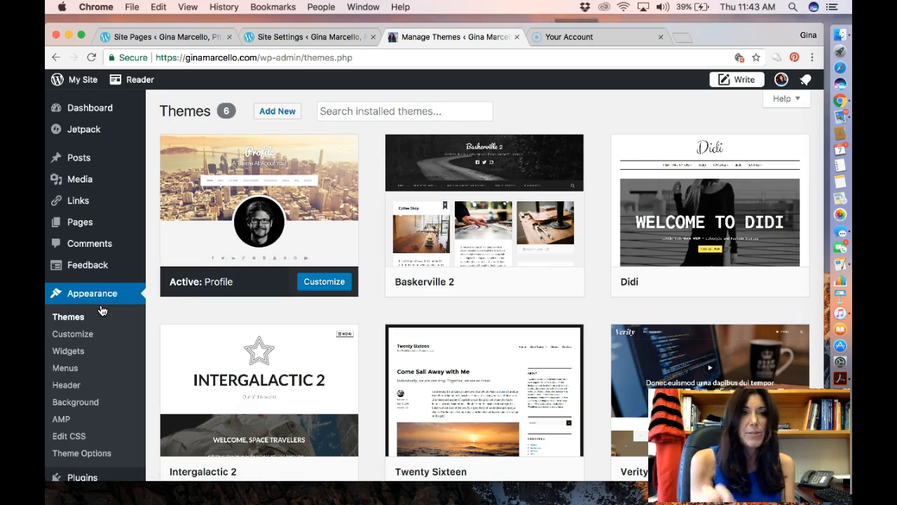
pyautogui.click(74, 226)
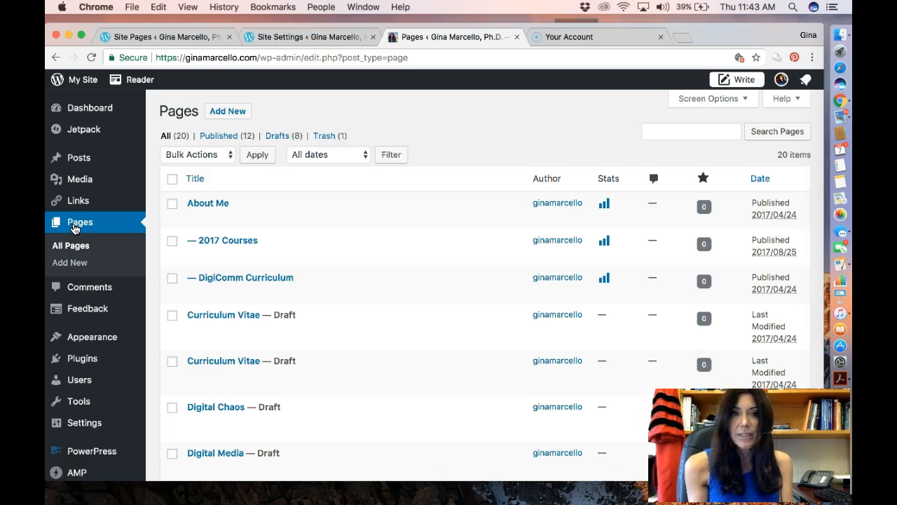
pyautogui.click(77, 201)
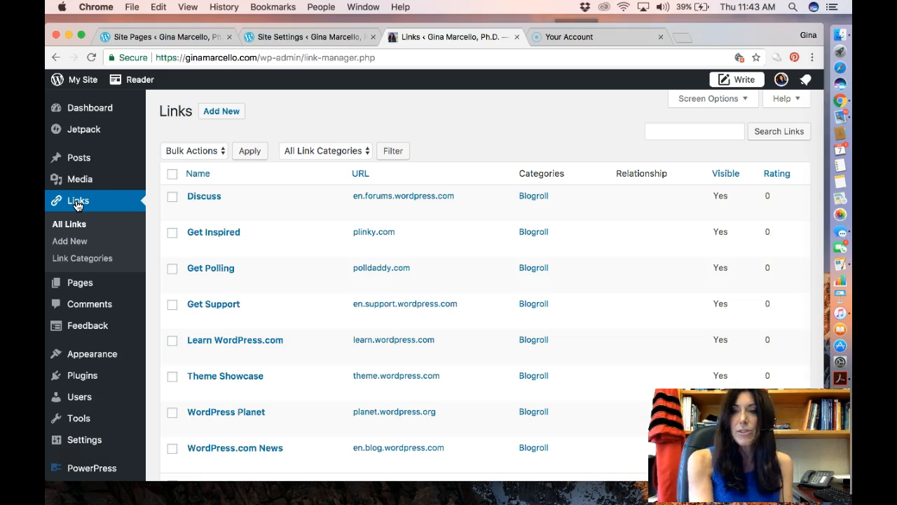
pyautogui.click(83, 181)
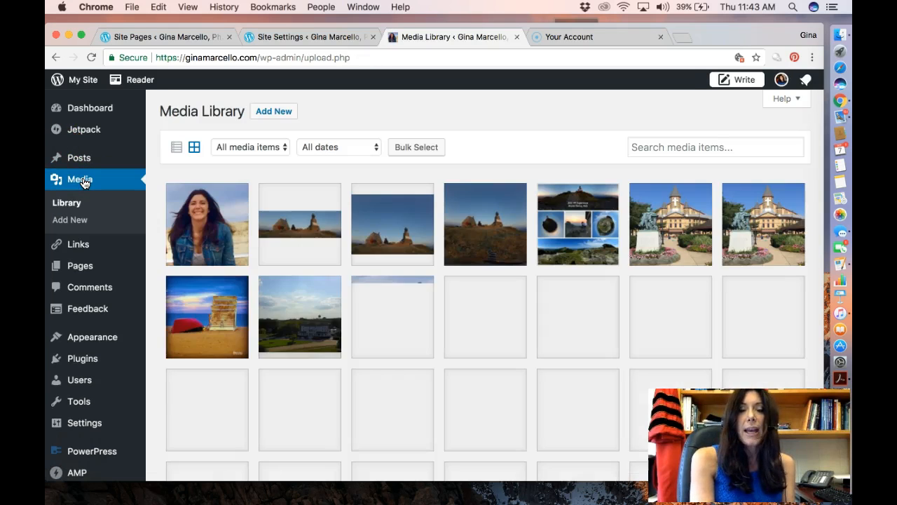
# Open the list of all blog posts in WP Admin.
pyautogui.click(81, 162)
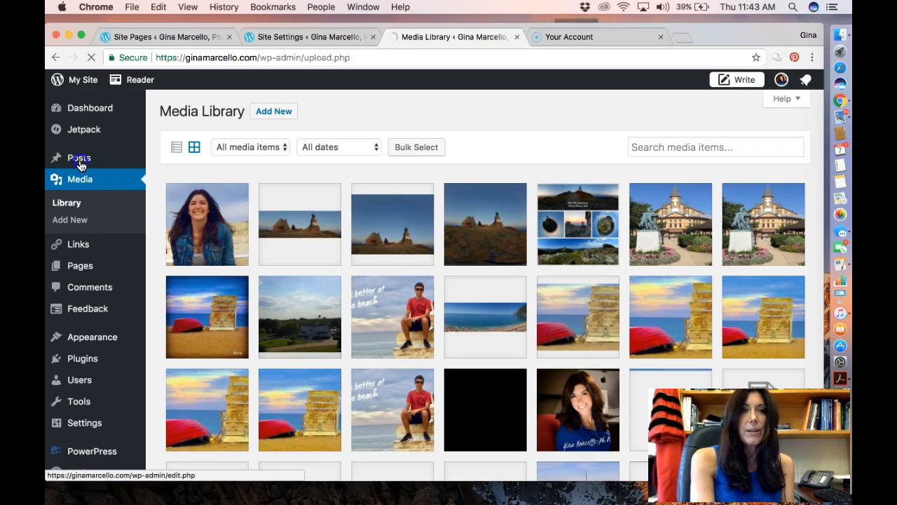
pyautogui.moveTo(79, 162)
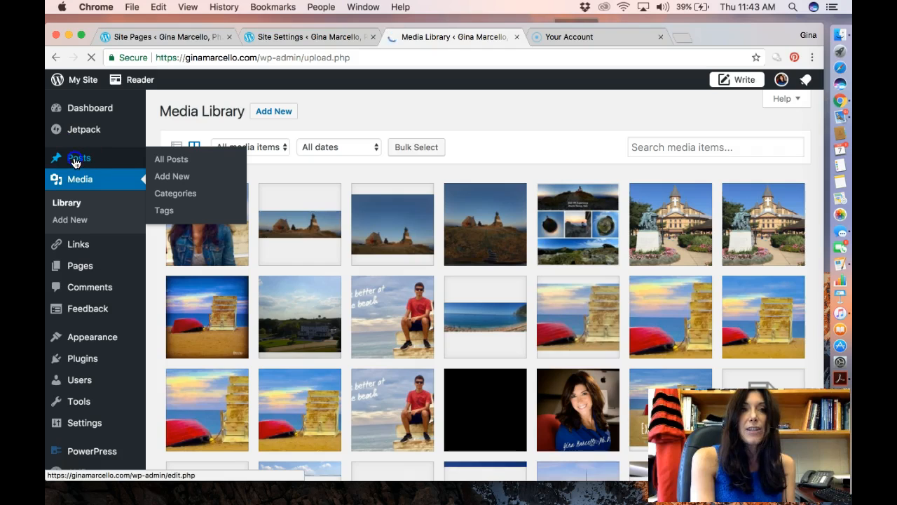
pyautogui.click(147, 164)
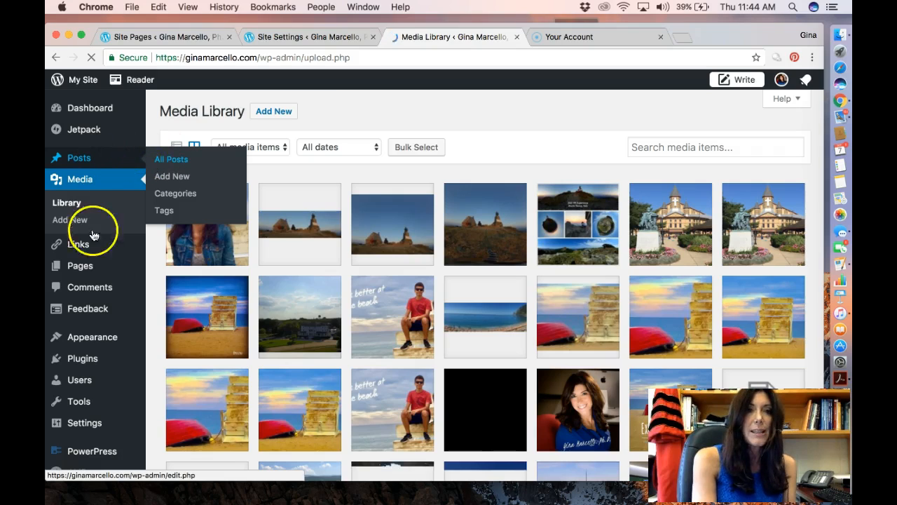
pyautogui.click(70, 205)
pyautogui.click(88, 266)
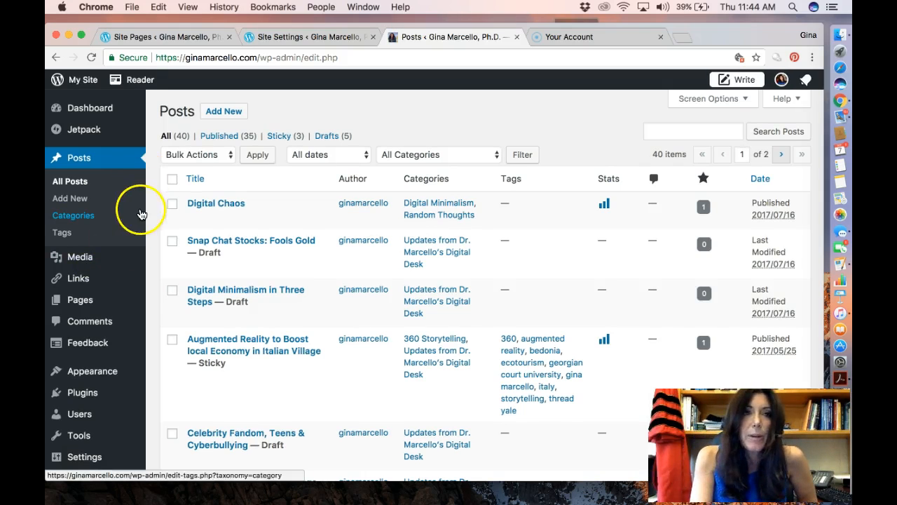
# View the live site and look through the augmented reality post on its home page.
pyautogui.click(75, 82)
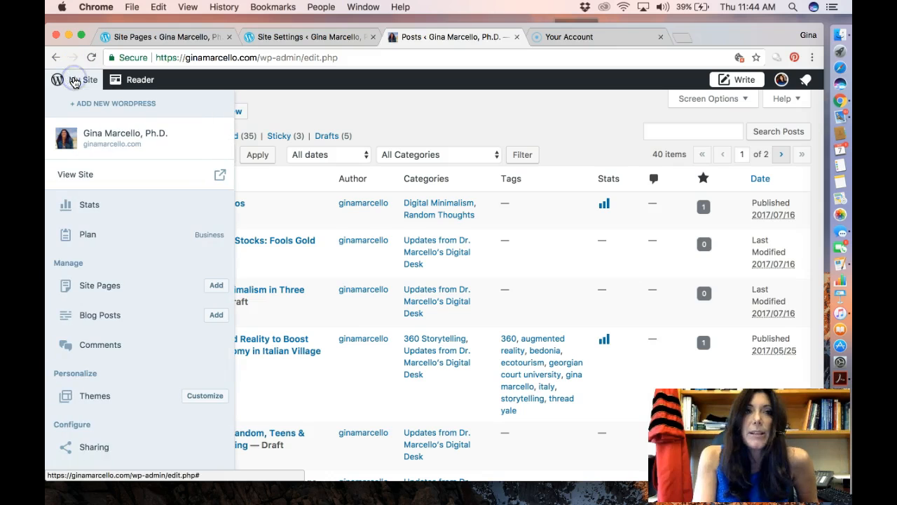
pyautogui.click(216, 175)
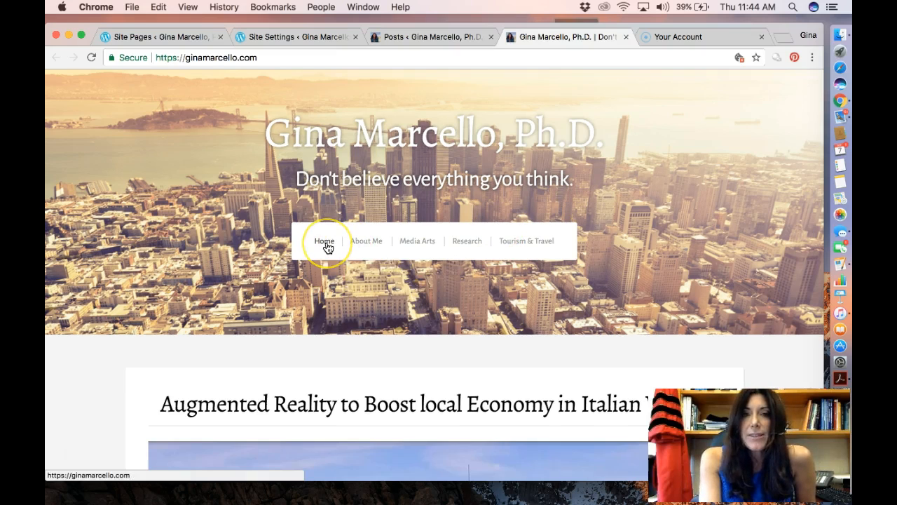
pyautogui.scroll(-3, 303, 292)
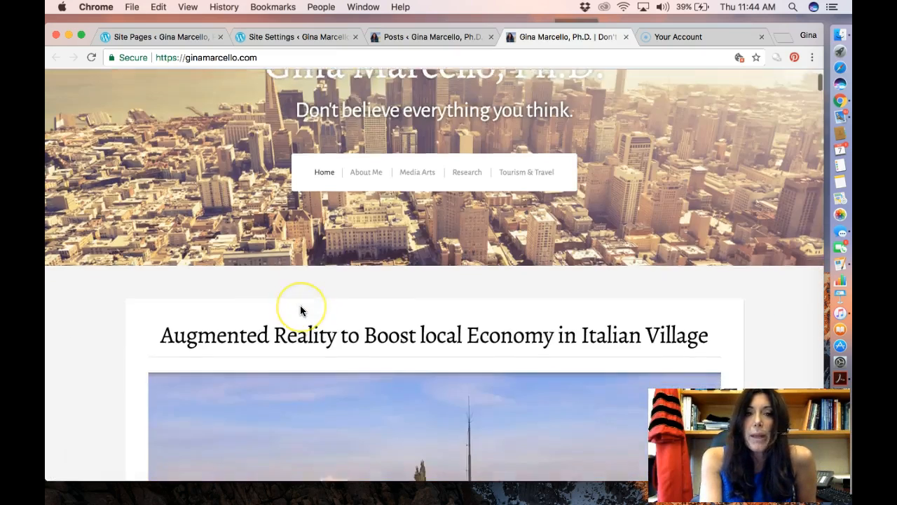
pyautogui.scroll(-3, 300, 307)
pyautogui.scroll(-5, 300, 307)
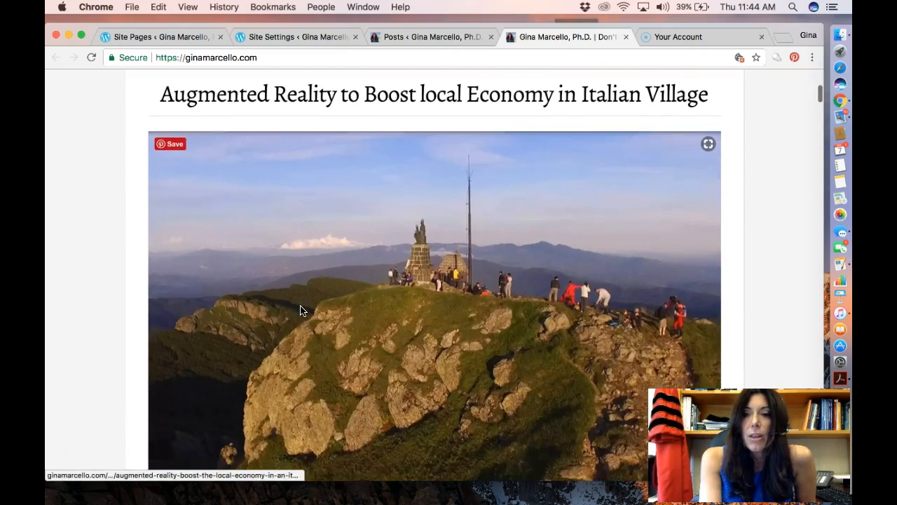
pyautogui.scroll(-2, 300, 310)
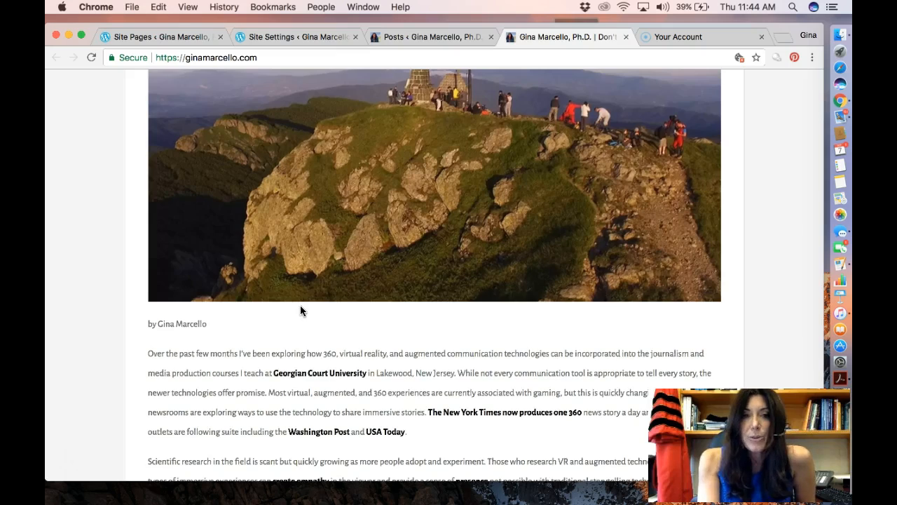
pyautogui.scroll(-4, 325, 319)
pyautogui.scroll(15, 325, 317)
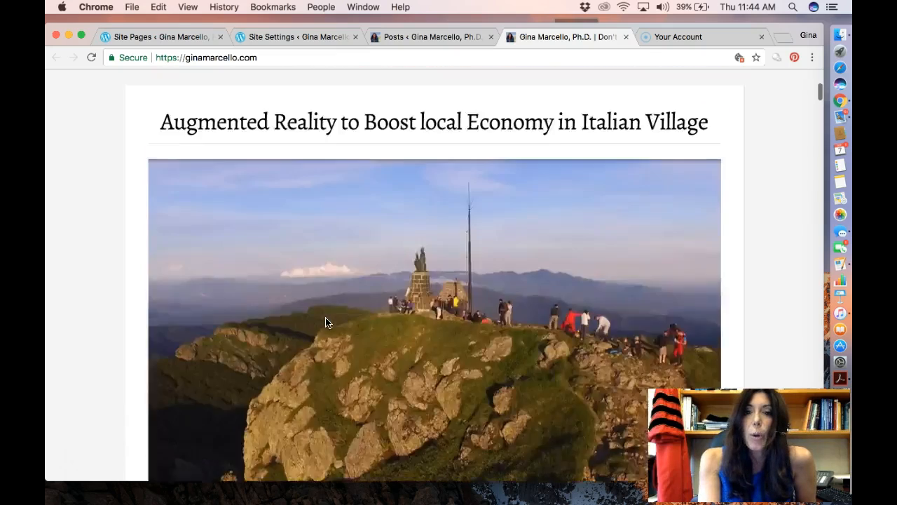
# Open the live site's About Me page and read the biography and recent highlights below the portrait.
pyautogui.moveTo(369, 200)
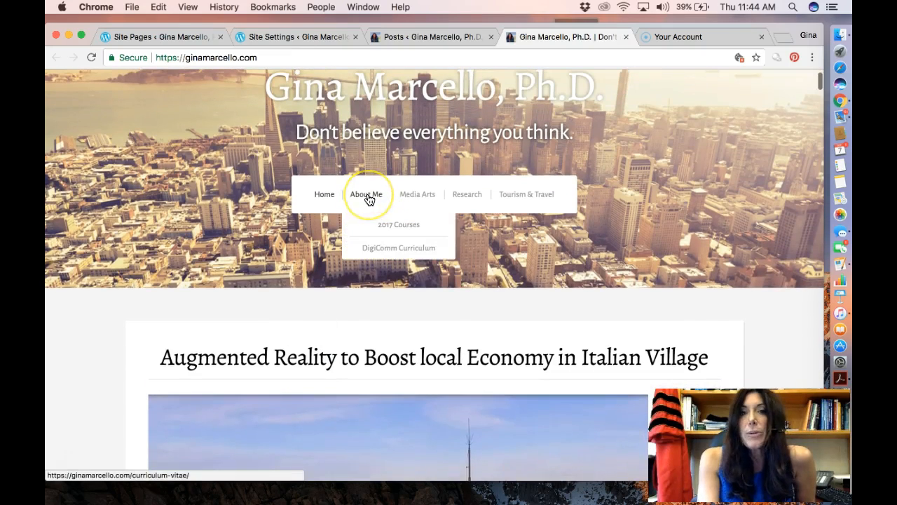
pyautogui.click(369, 200)
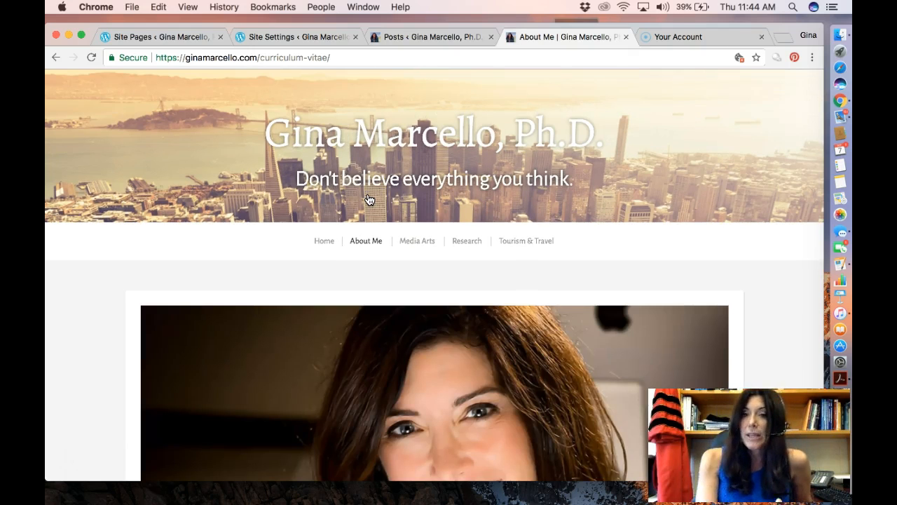
pyautogui.scroll(-5, 369, 199)
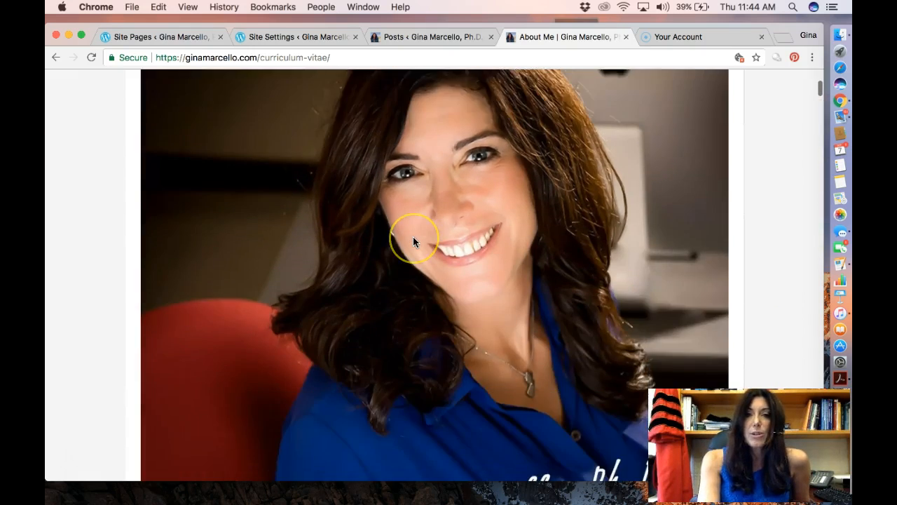
pyautogui.scroll(-2, 412, 238)
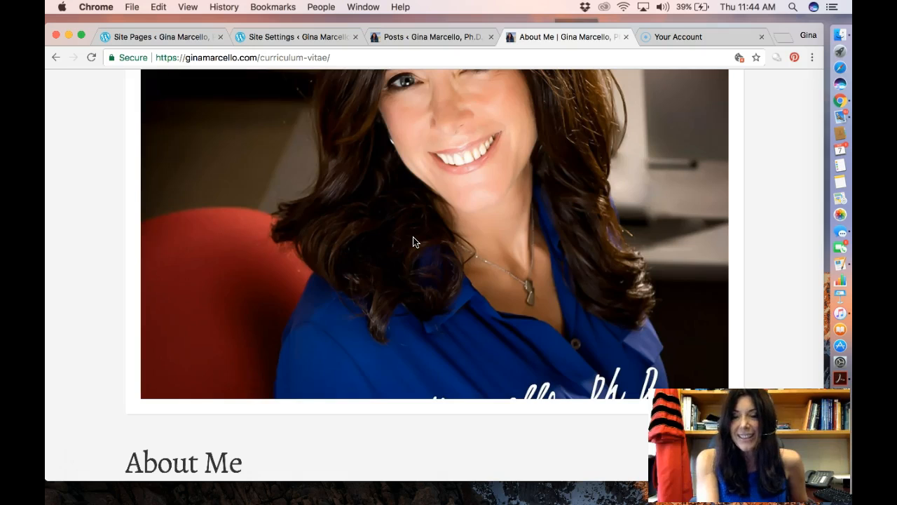
pyautogui.scroll(-3, 412, 241)
pyautogui.scroll(-4, 413, 242)
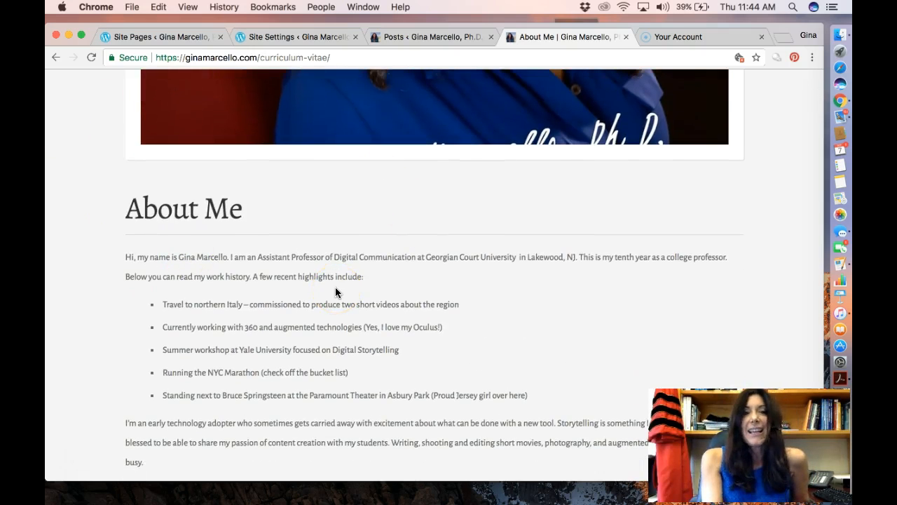
pyautogui.scroll(-2, 335, 287)
pyautogui.click(201, 258)
pyautogui.click(275, 339)
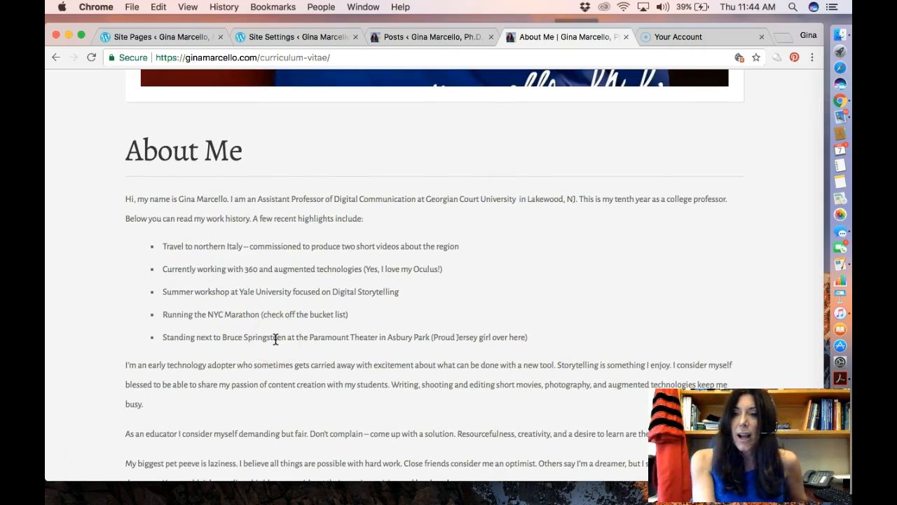
pyautogui.scroll(-1, 276, 339)
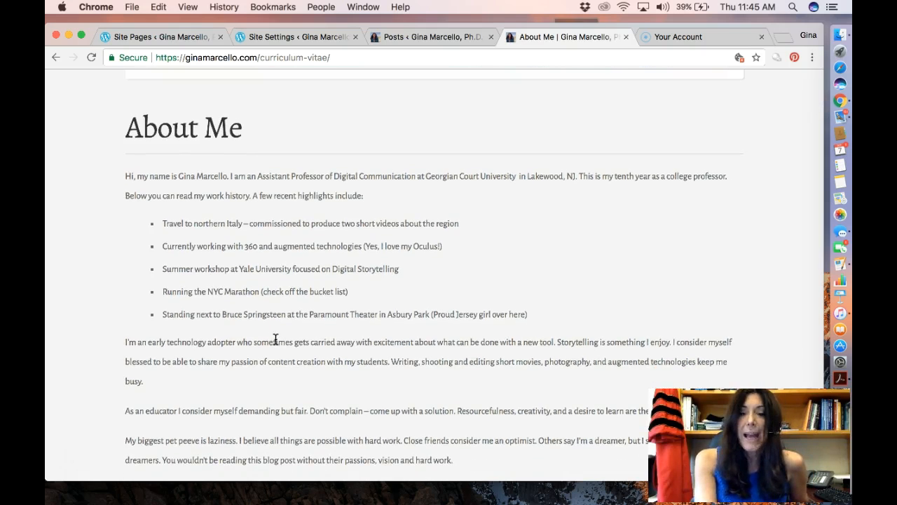
# Examine the education, appointments and awards in the About Me page's curriculum vitae and close the live site.
pyautogui.scroll(-10, 276, 338)
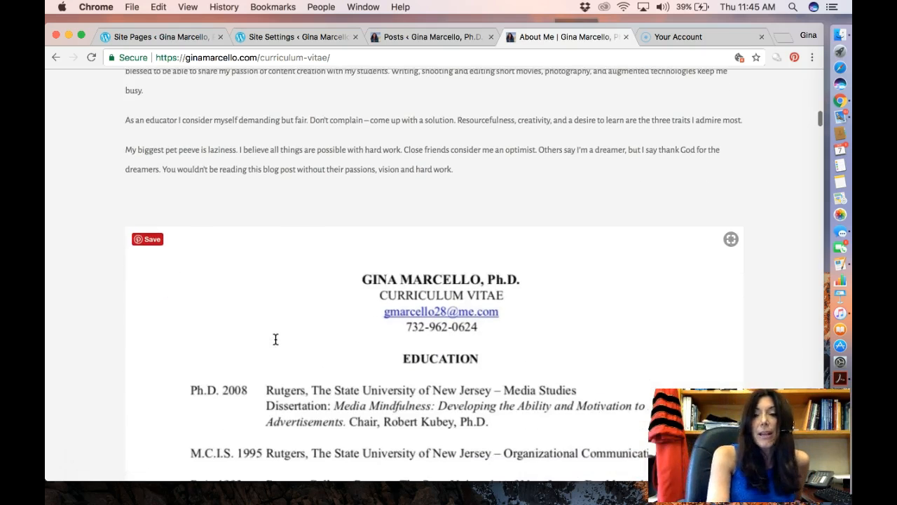
pyautogui.scroll(-5, 276, 339)
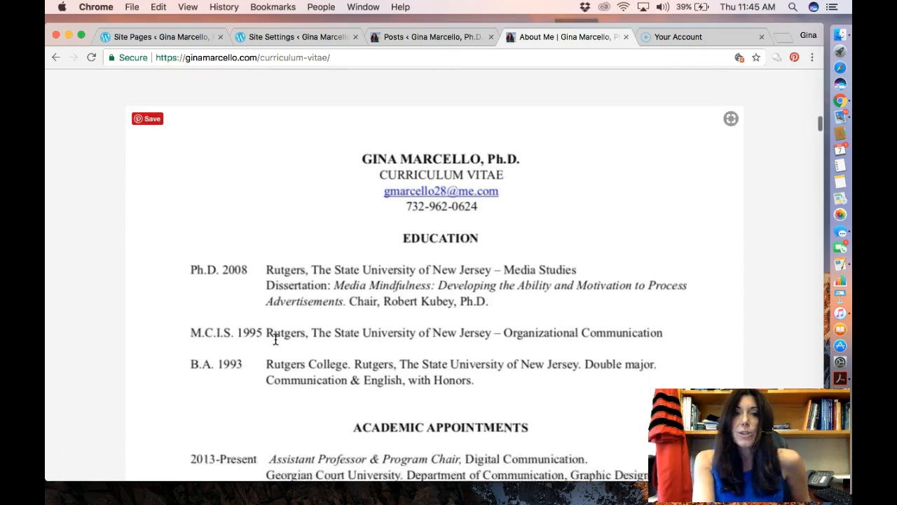
pyautogui.scroll(-4, 275, 339)
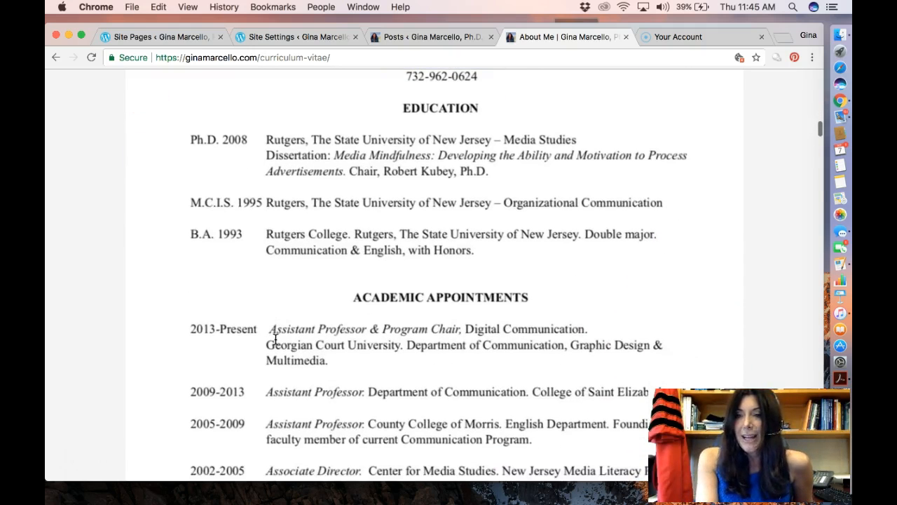
pyautogui.scroll(-7, 275, 338)
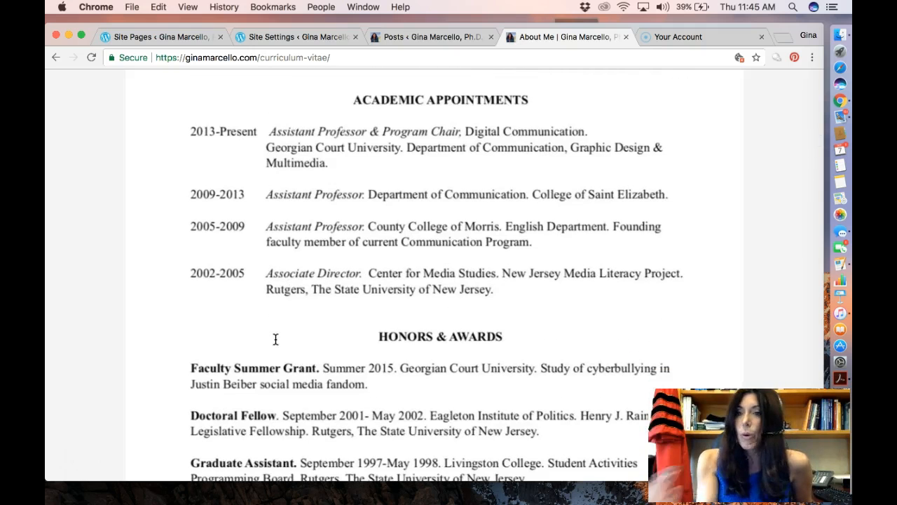
pyautogui.scroll(20, 275, 339)
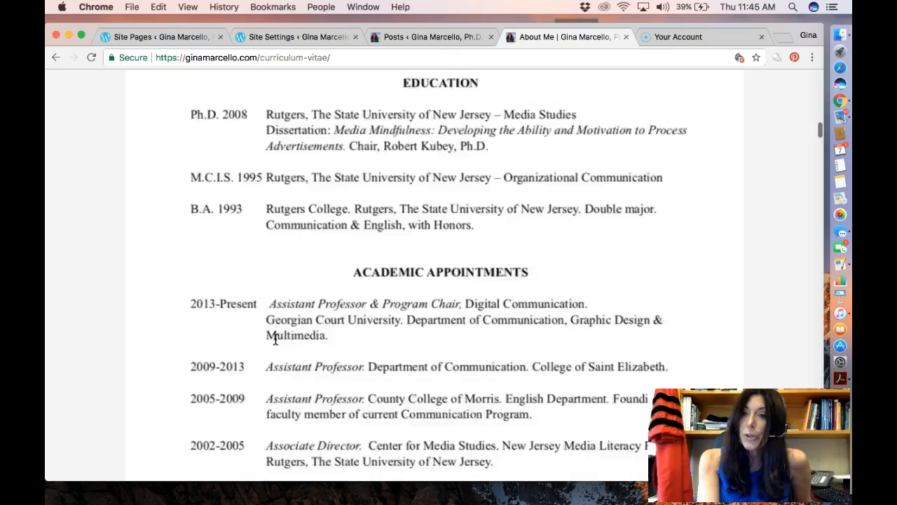
pyautogui.scroll(20, 276, 338)
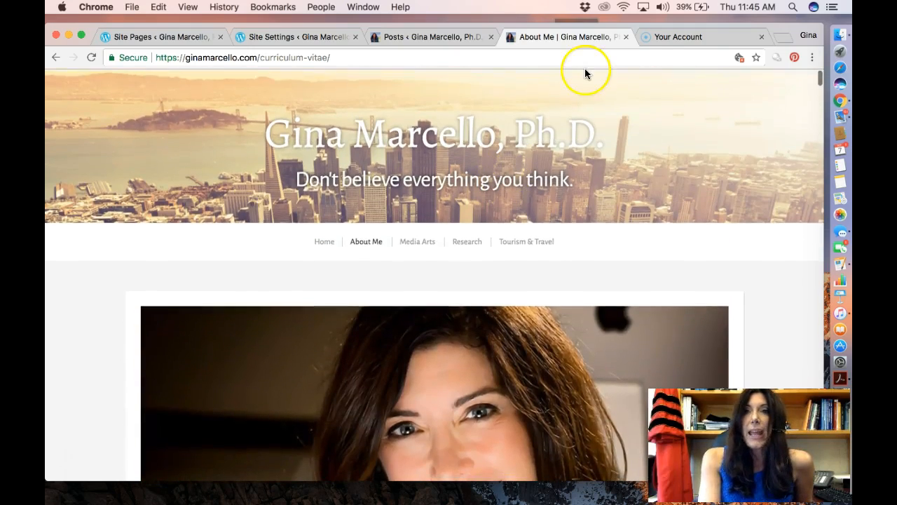
pyautogui.click(626, 36)
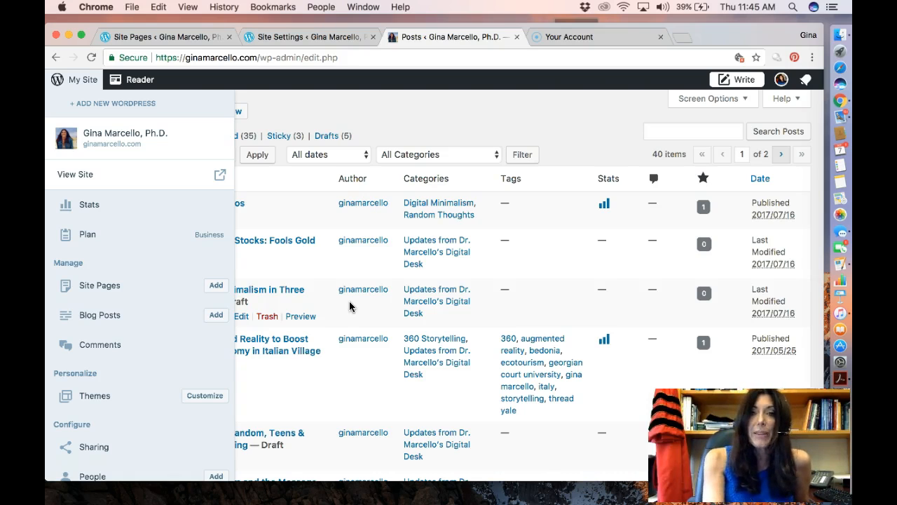
# Switch back to the WordPress.com site management page and open the site's general settings.
pyautogui.click(362, 332)
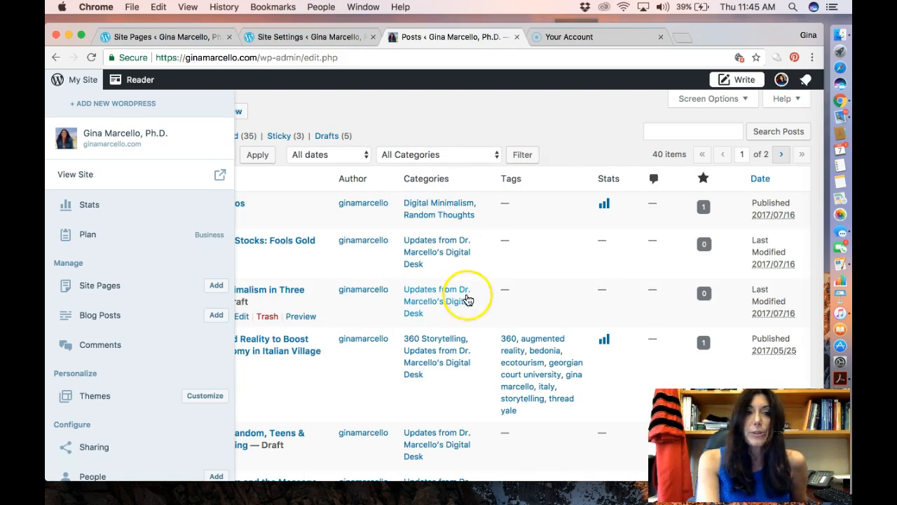
pyautogui.click(319, 36)
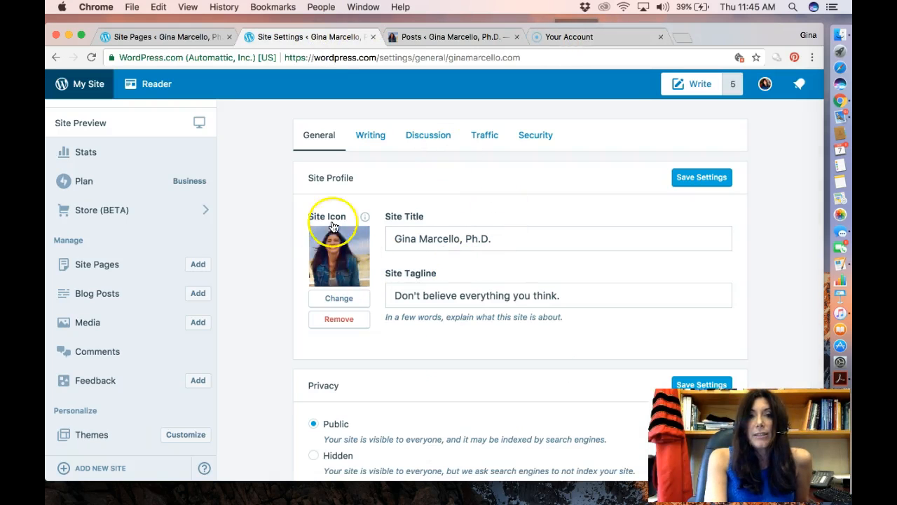
pyautogui.scroll(-5, 140, 385)
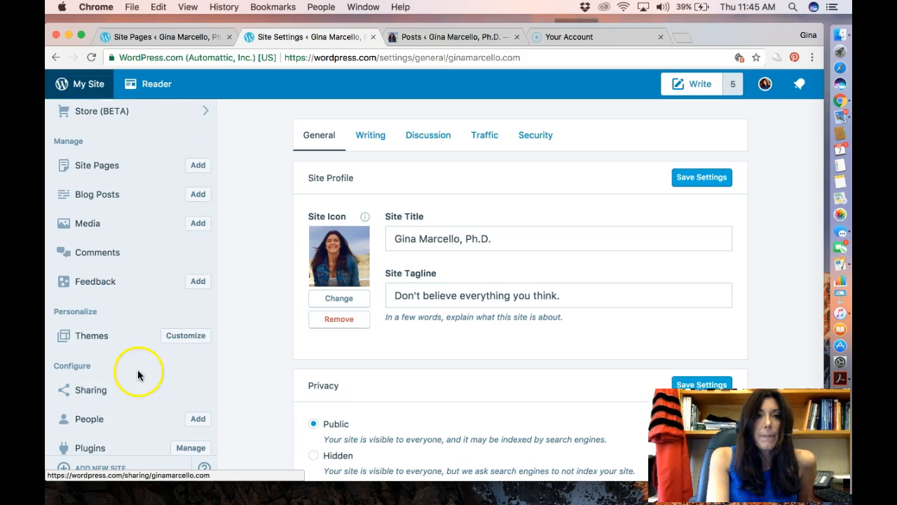
pyautogui.scroll(-3, 115, 351)
pyautogui.scroll(-2, 115, 351)
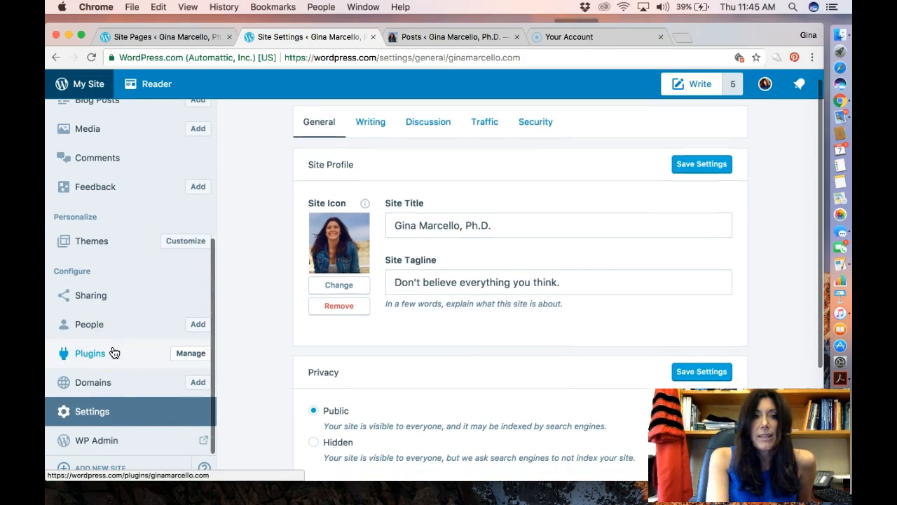
pyautogui.scroll(-3, 101, 418)
pyautogui.click(98, 412)
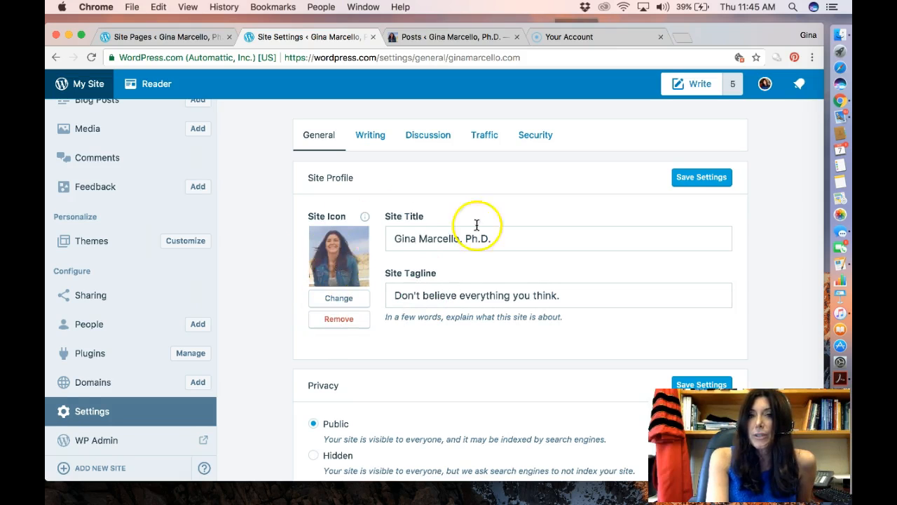
# Examine the site title, tagline, privacy options and site tools in the general settings.
pyautogui.click(520, 239)
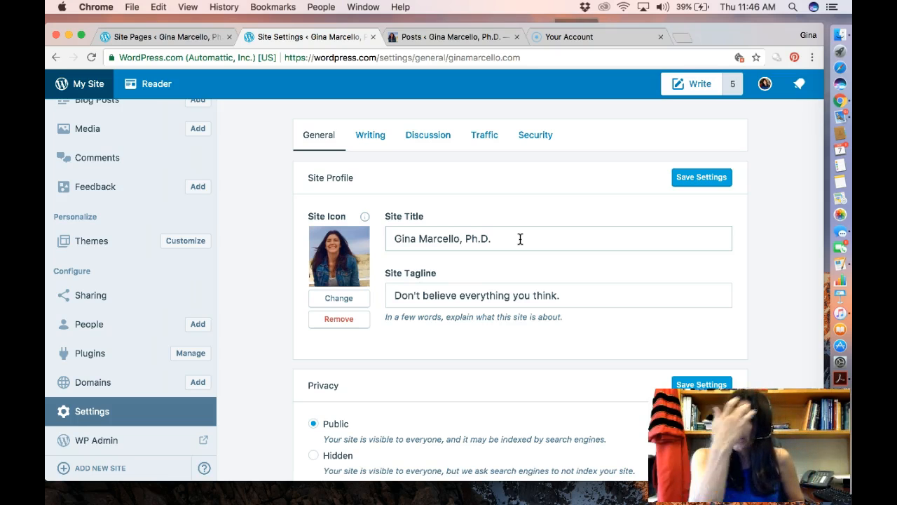
pyautogui.scroll(-3, 547, 266)
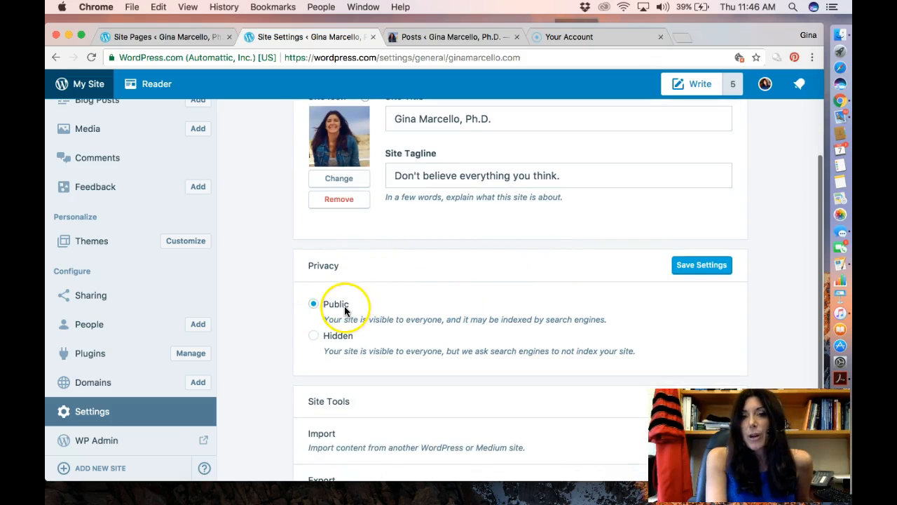
pyautogui.scroll(-1, 364, 308)
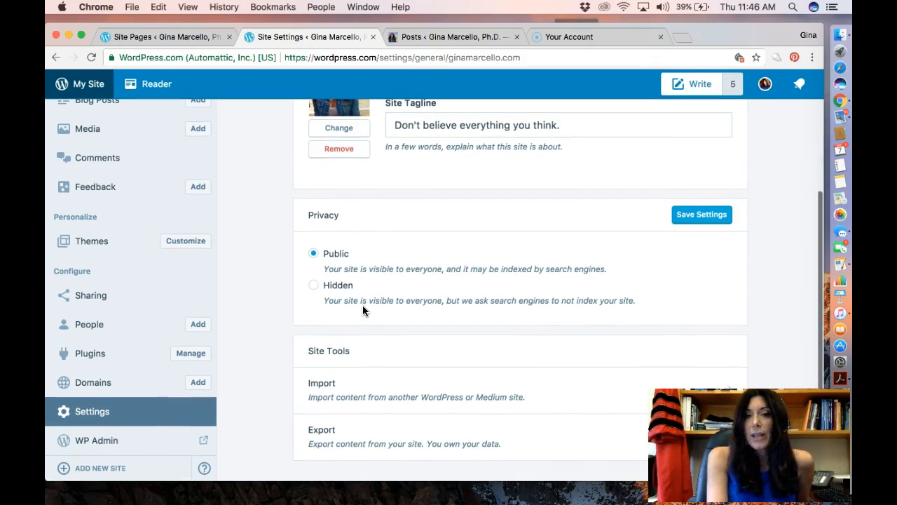
# Open the WP Admin dashboard from the site settings and show the Plugins options.
pyautogui.click(99, 441)
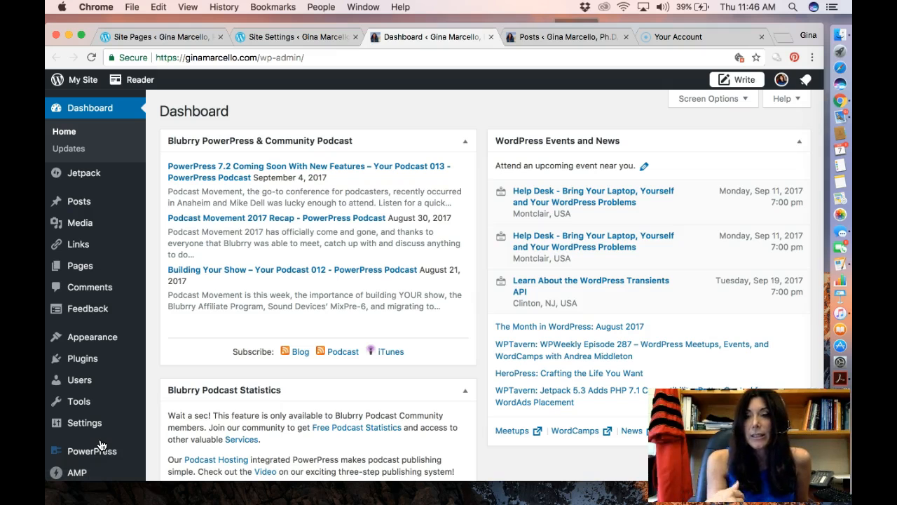
pyautogui.scroll(-3, 77, 351)
pyautogui.moveTo(85, 335)
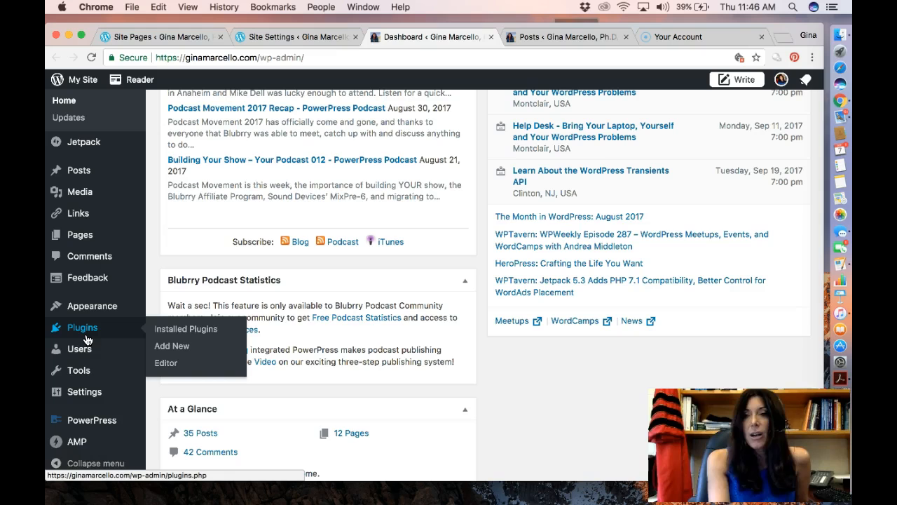
# Return to the WordPress.com site settings and open the list of published site pages.
pyautogui.click(304, 37)
pyautogui.scroll(3, 137, 251)
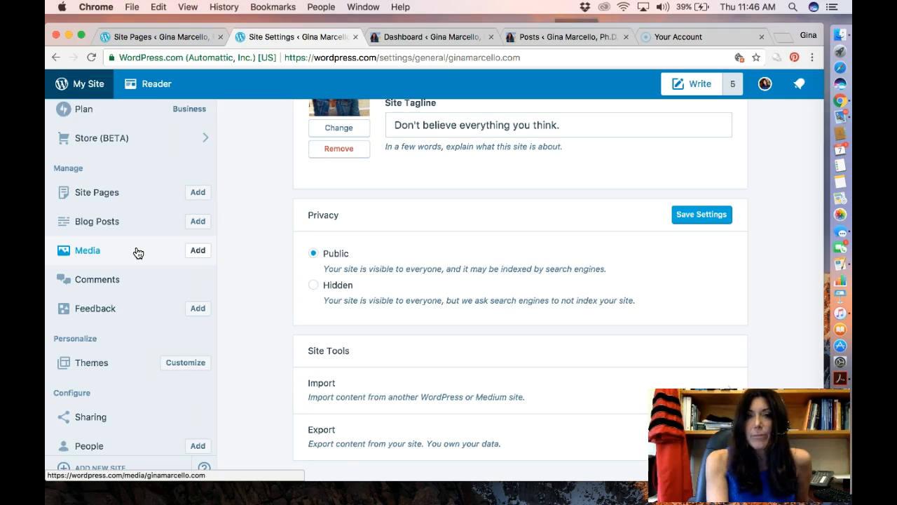
pyautogui.scroll(1, 134, 252)
pyautogui.click(114, 225)
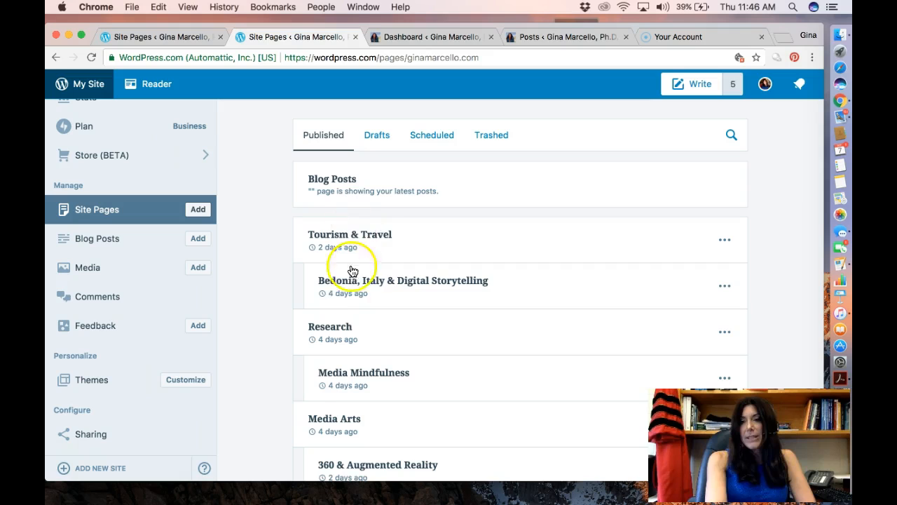
# Look at the published blog posts, and return to the site pages list to review it through to its end.
pyautogui.click(109, 240)
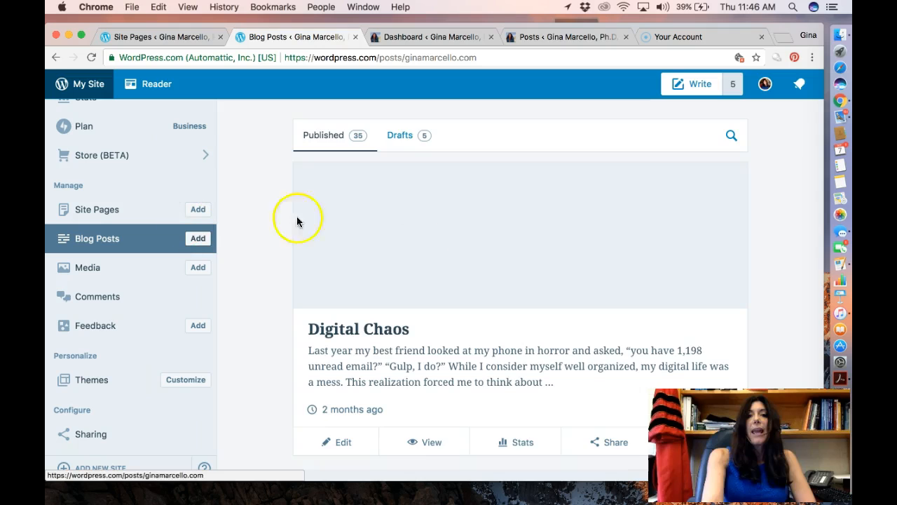
pyautogui.scroll(-3, 381, 276)
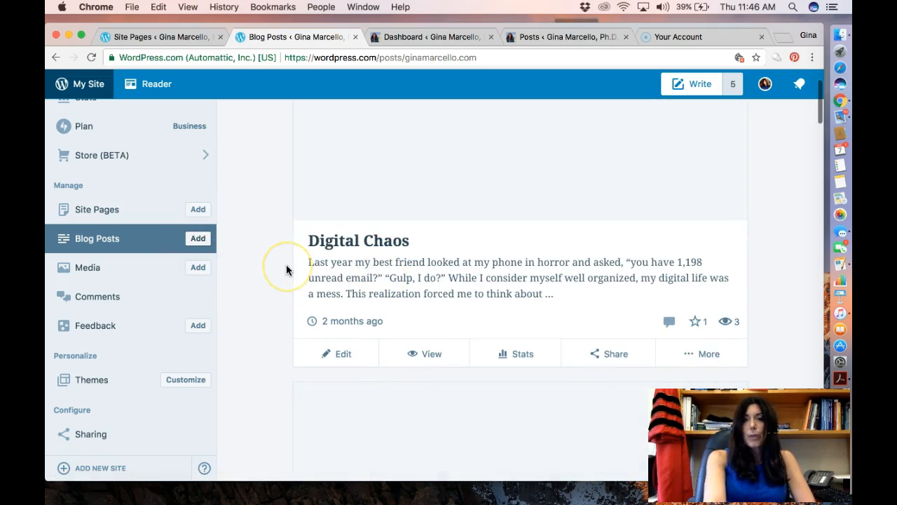
pyautogui.click(104, 213)
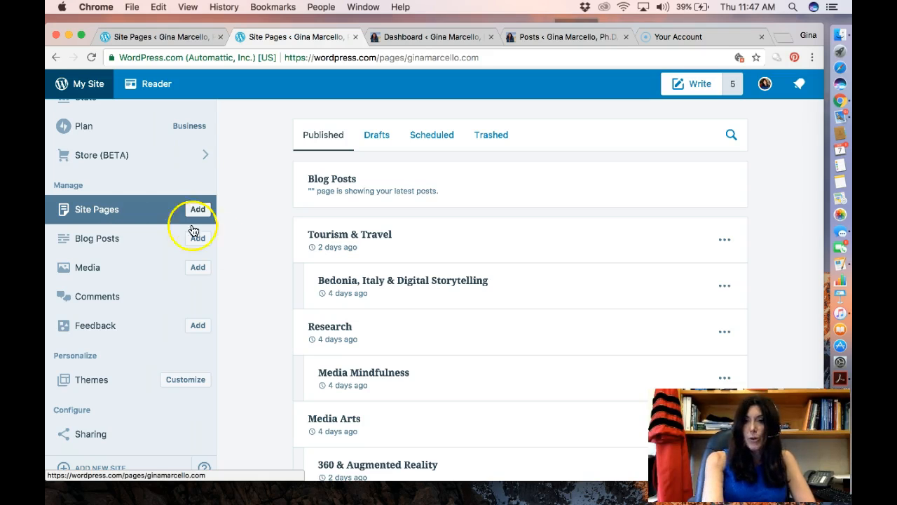
pyautogui.scroll(-5, 237, 290)
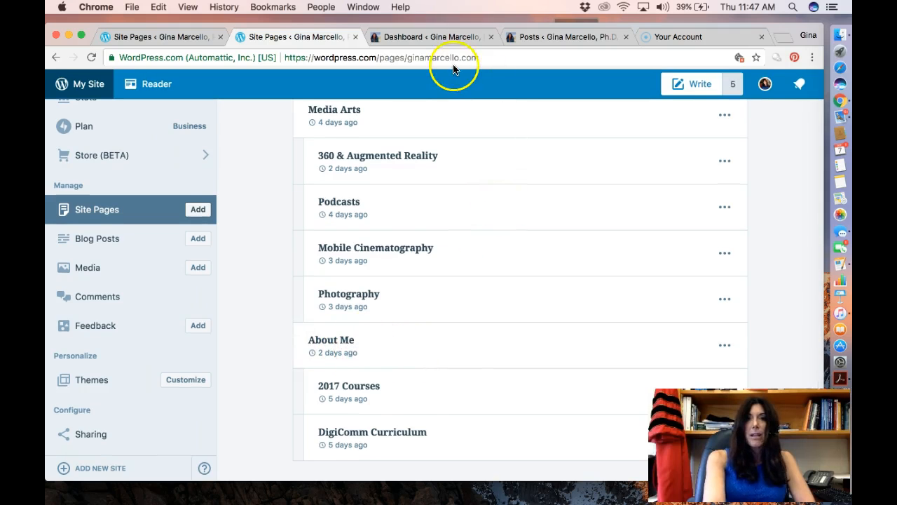
# View the live site from the WP Admin dashboard and look through its About Me page.
pyautogui.click(443, 37)
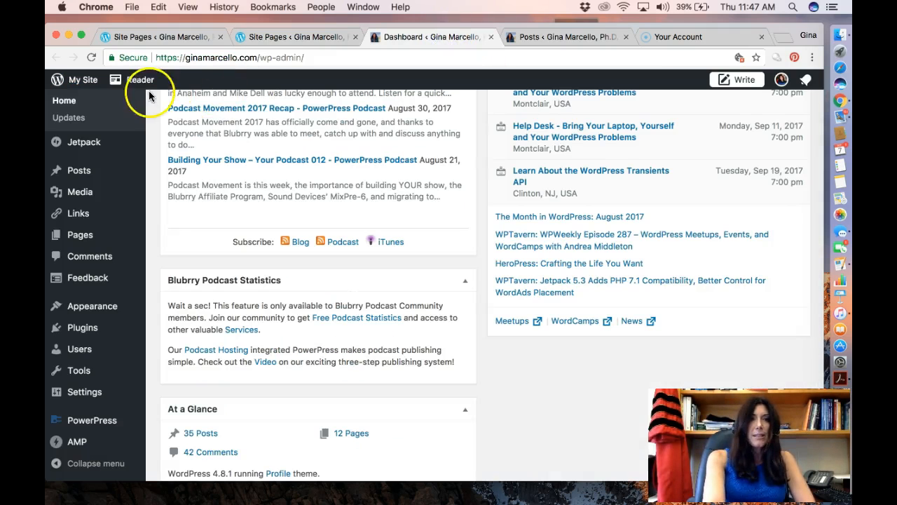
pyautogui.click(85, 81)
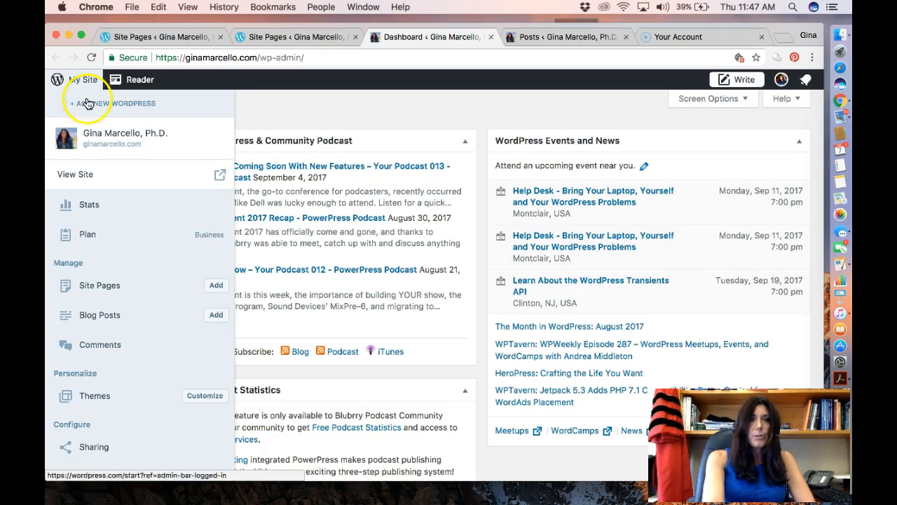
pyautogui.click(215, 177)
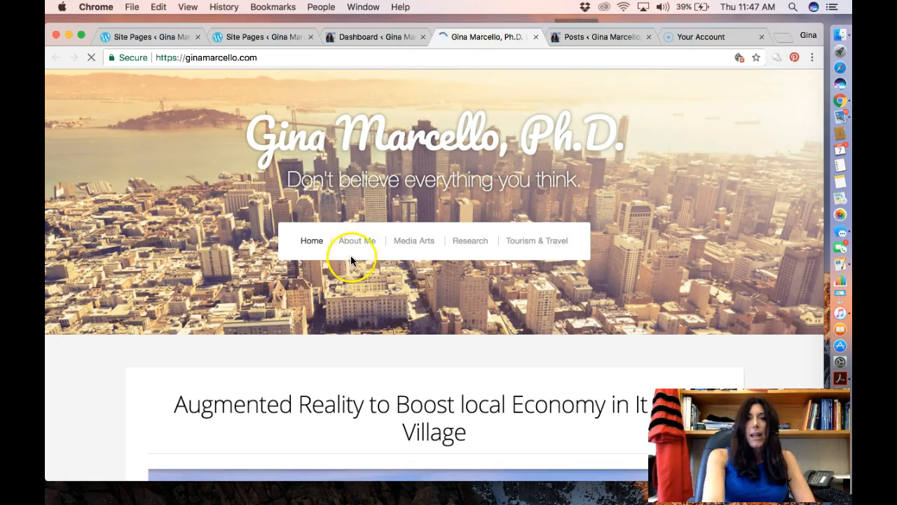
pyautogui.click(355, 241)
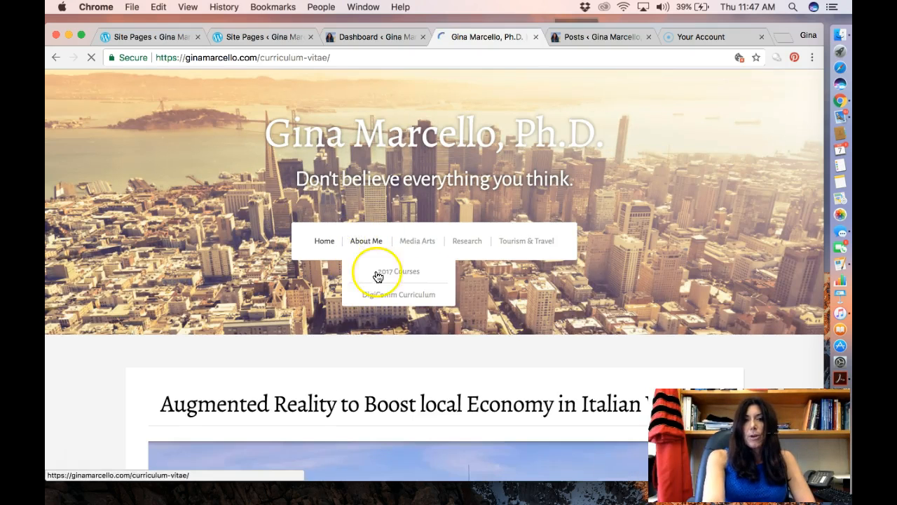
pyautogui.scroll(-10, 378, 276)
pyautogui.scroll(-3, 377, 274)
pyautogui.scroll(10, 378, 274)
# Open the live site's 2017 Courses page under About Me.
pyautogui.click(375, 204)
pyautogui.moveTo(356, 187)
pyautogui.click(384, 218)
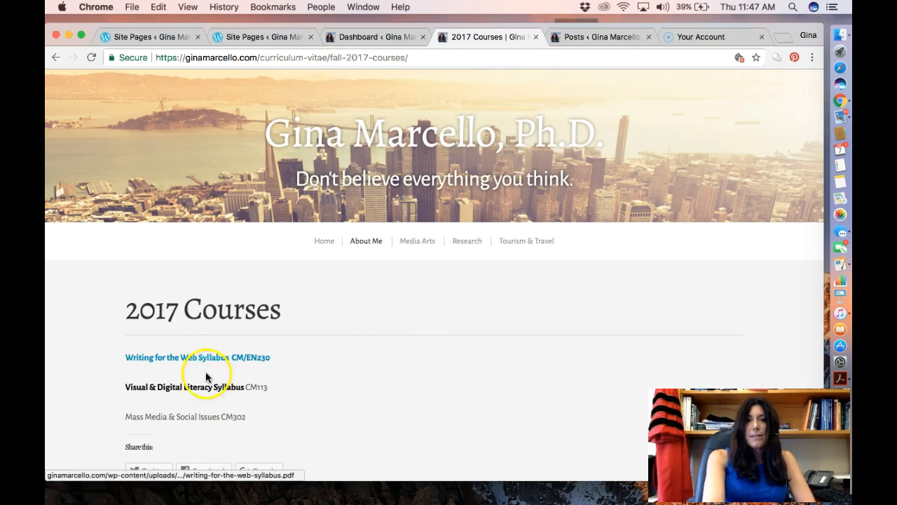
# Open the DigiComm Curriculum page under About Me and examine the B.A. in Digital Communication description, core courses and concentrations.
pyautogui.moveTo(364, 242)
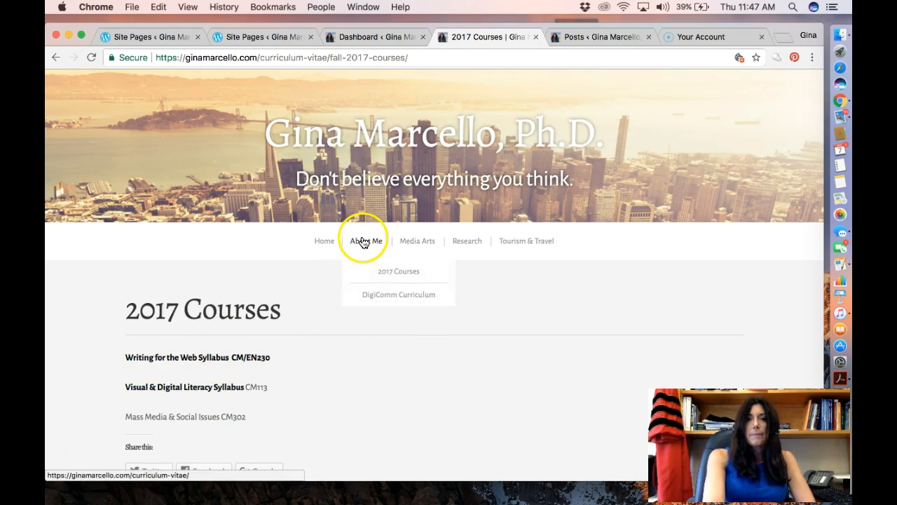
pyautogui.click(386, 296)
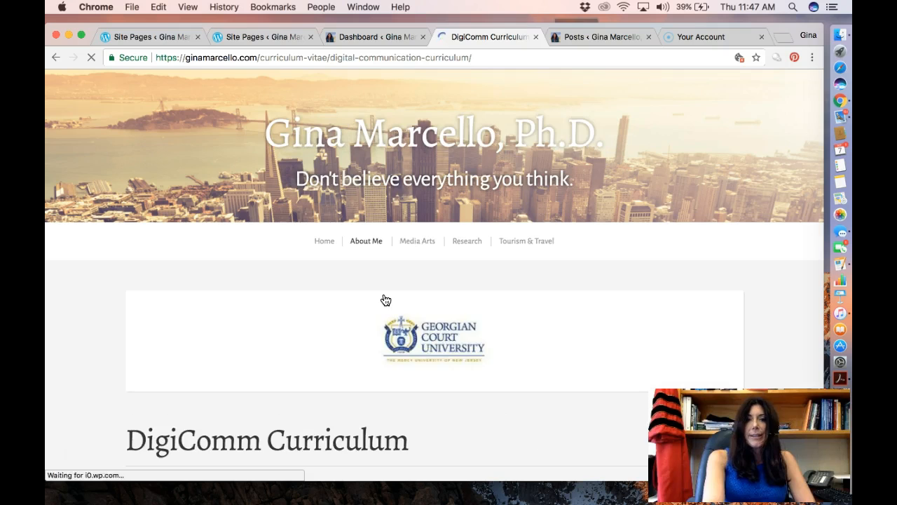
pyautogui.scroll(-5, 403, 350)
pyautogui.scroll(-3, 403, 351)
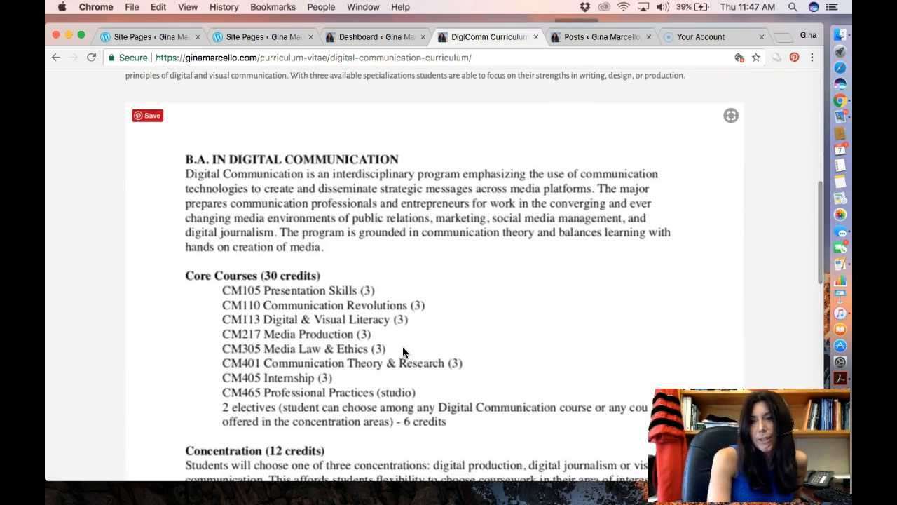
pyautogui.scroll(-1, 402, 351)
pyautogui.scroll(-3, 403, 351)
pyautogui.scroll(1, 402, 350)
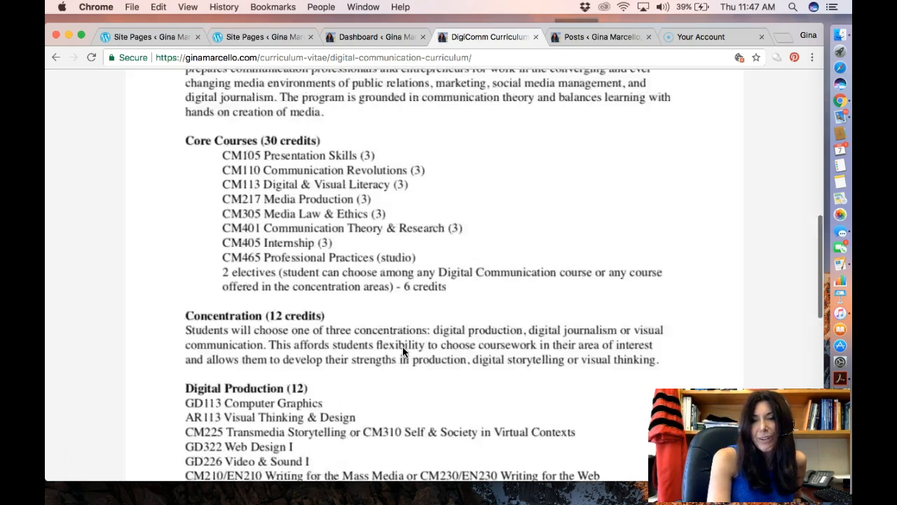
pyautogui.scroll(2, 402, 346)
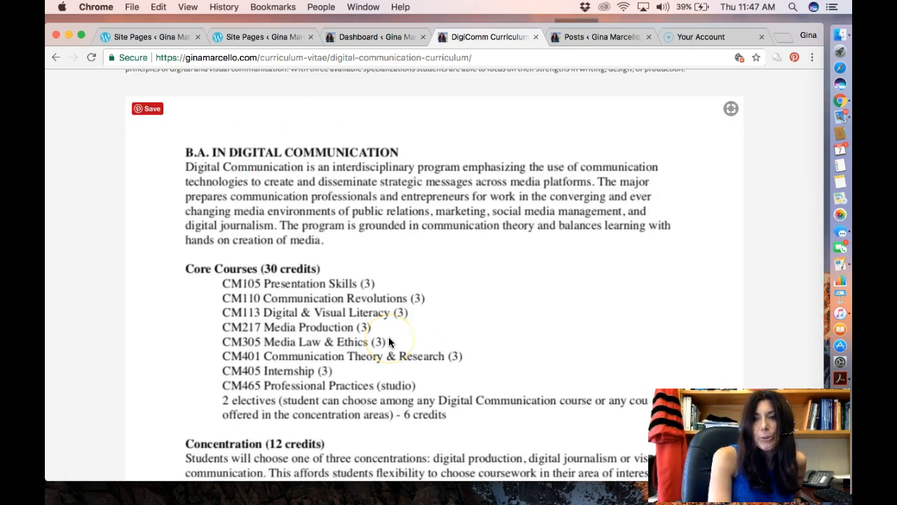
pyautogui.scroll(6, 390, 341)
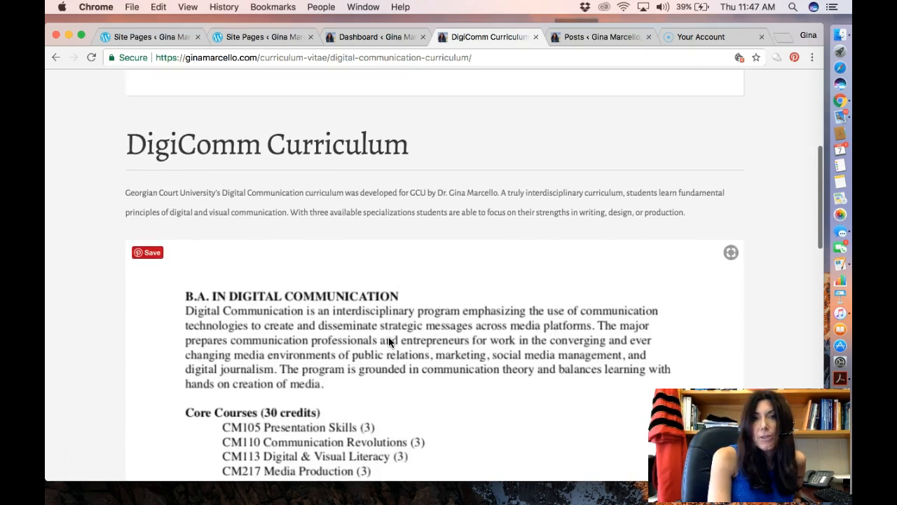
pyautogui.scroll(1, 389, 342)
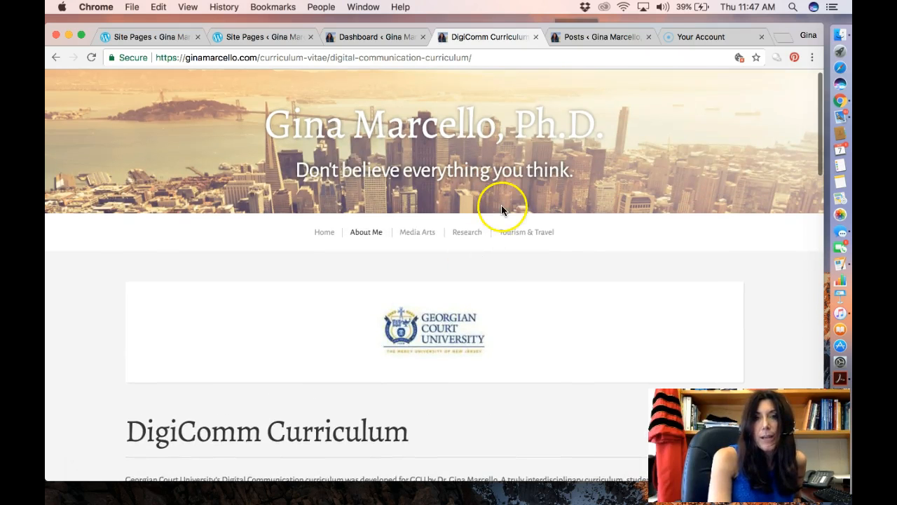
# Open the live site's Media Arts page and look through its Explore the Shore image and introduction.
pyautogui.click(412, 230)
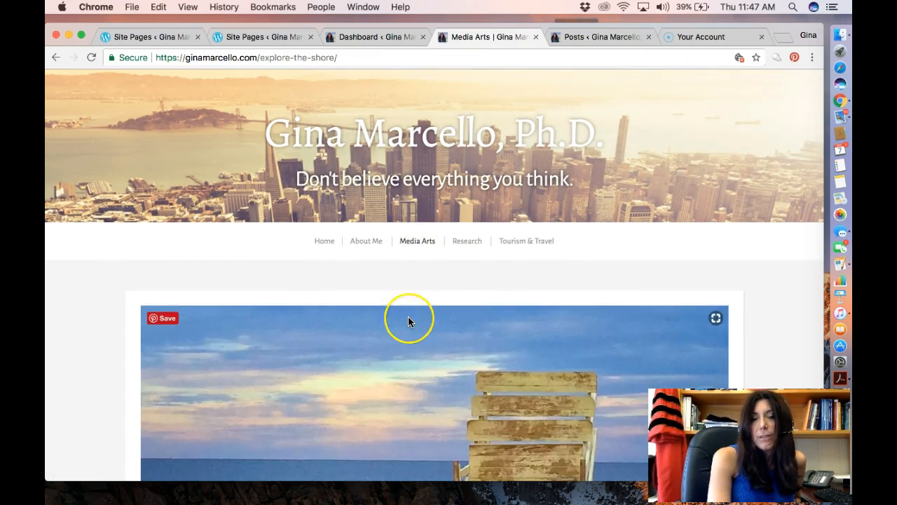
pyautogui.scroll(-3, 408, 319)
pyautogui.scroll(-4, 409, 317)
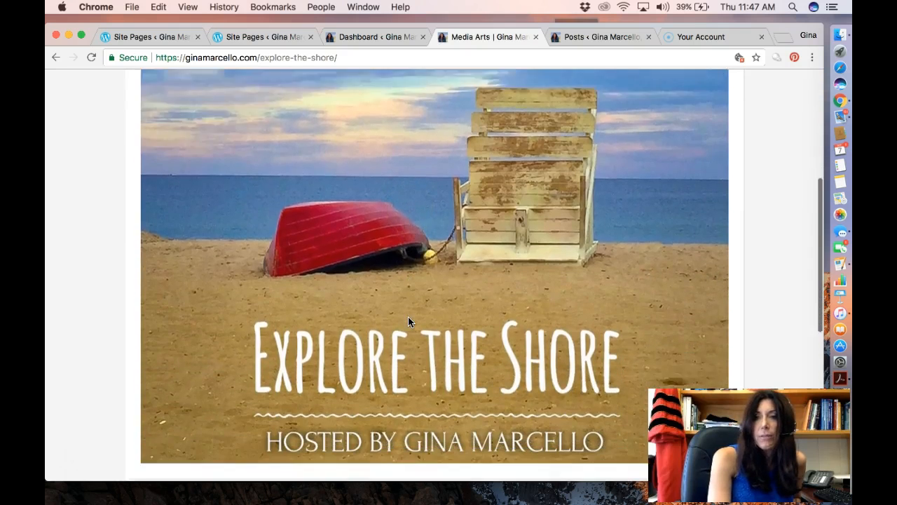
pyautogui.scroll(-3, 408, 316)
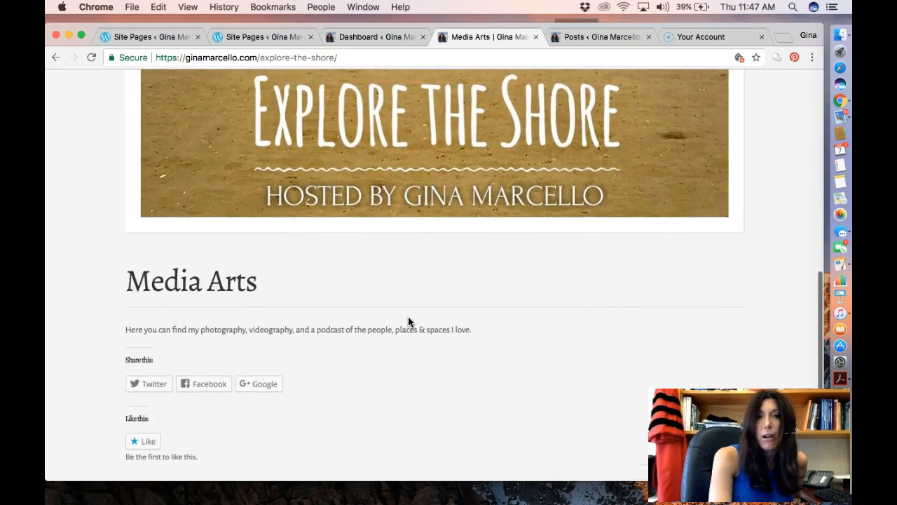
pyautogui.scroll(10, 408, 319)
pyautogui.click(409, 279)
# Open the Research section of the live site and look at its Media Mindfulness subpage.
pyautogui.click(461, 242)
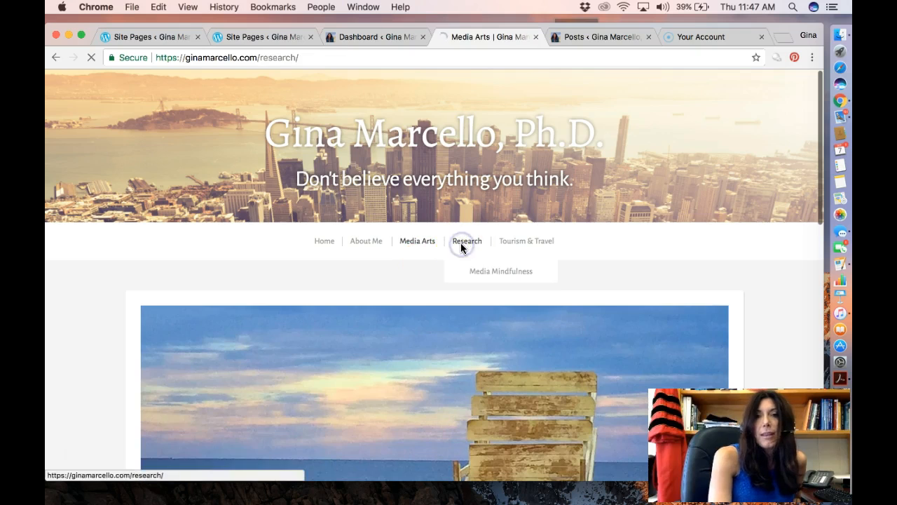
pyautogui.moveTo(470, 237)
pyautogui.click(484, 269)
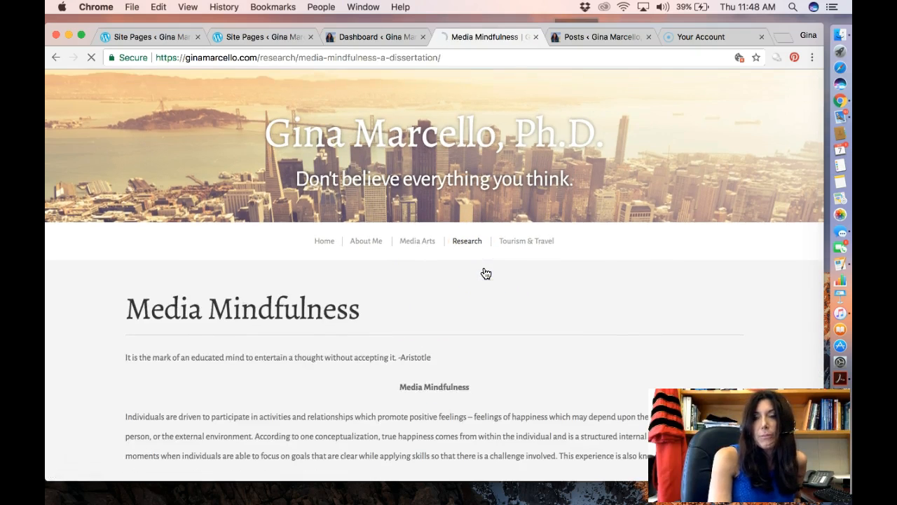
pyautogui.scroll(-3, 457, 368)
pyautogui.scroll(3, 458, 365)
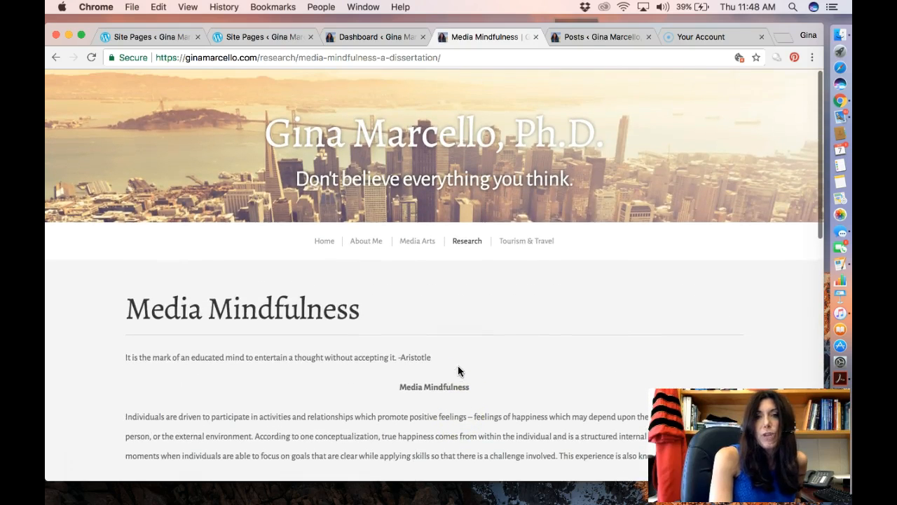
# Open the live site's Tourism & Travel page.
pyautogui.click(516, 242)
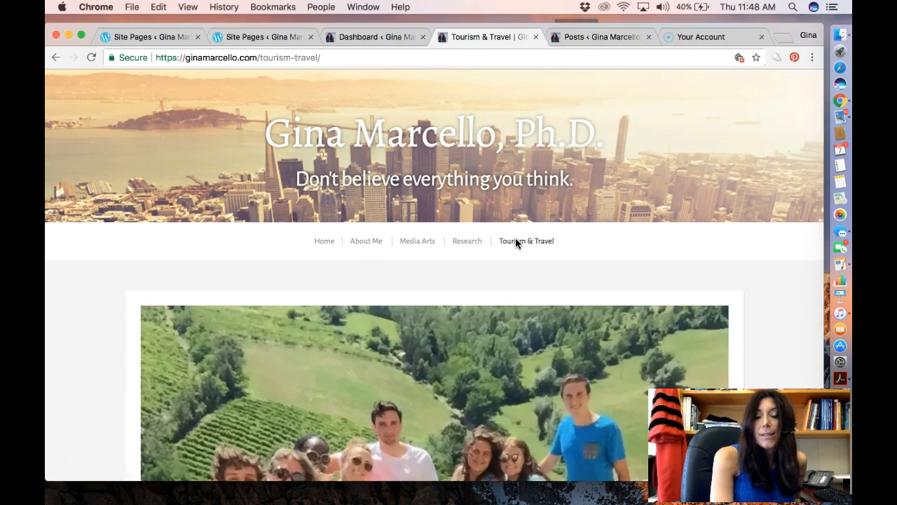
# Look through the live Tourism & Travel page, including its group photo, introduction, panoramic image and the New Jersey text.
pyautogui.scroll(-3, 445, 380)
pyautogui.scroll(-2, 445, 384)
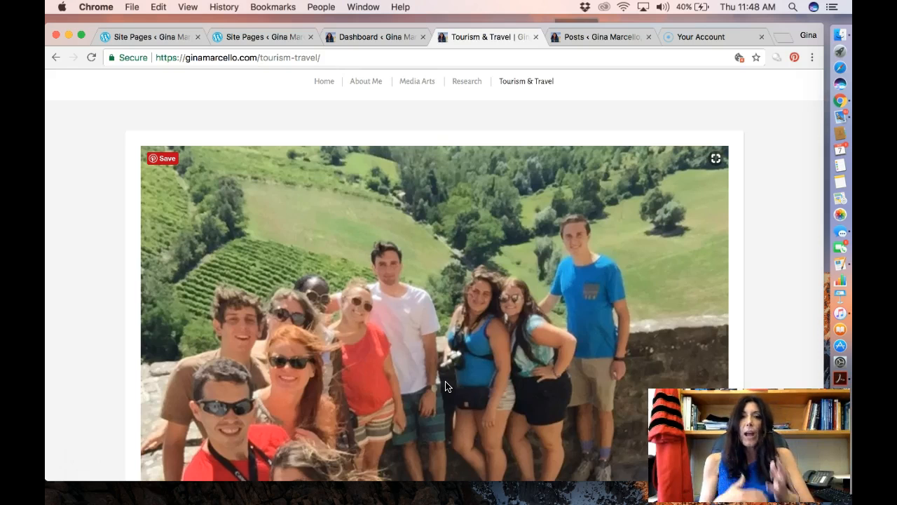
pyautogui.scroll(-10, 446, 385)
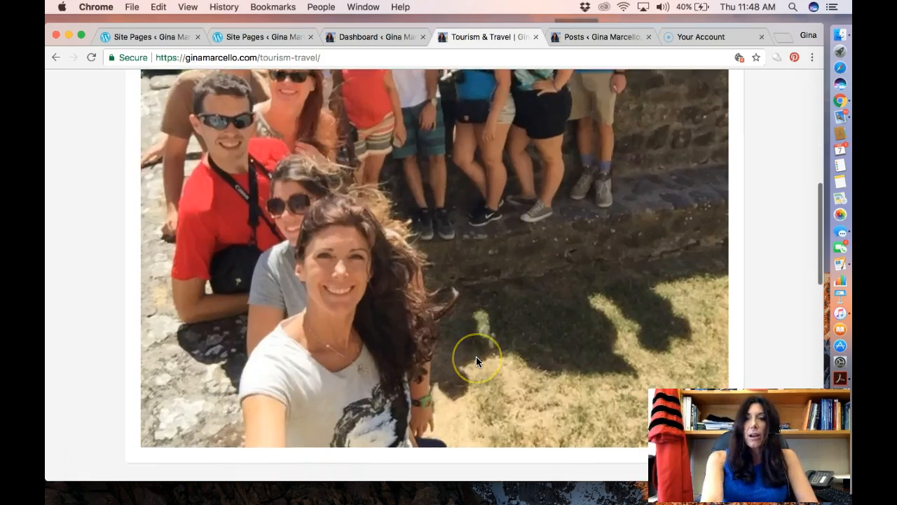
pyautogui.scroll(-6, 475, 357)
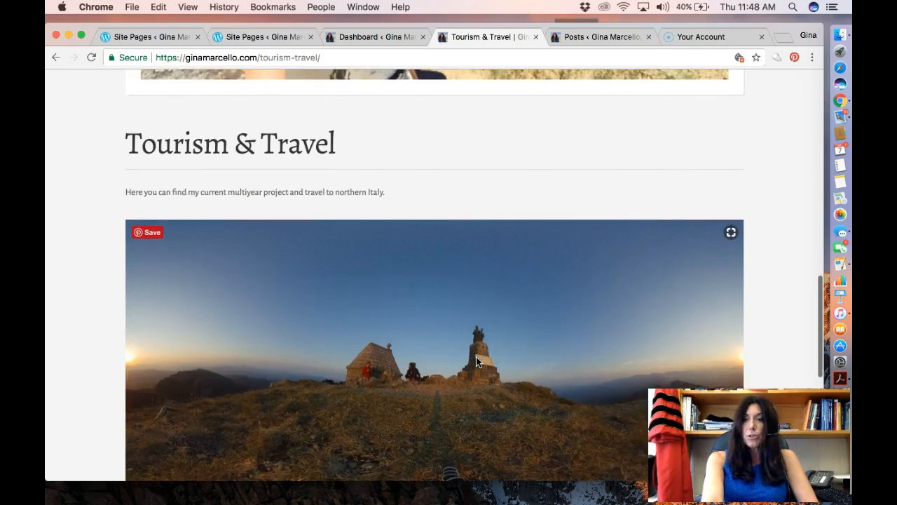
pyautogui.scroll(-6, 476, 362)
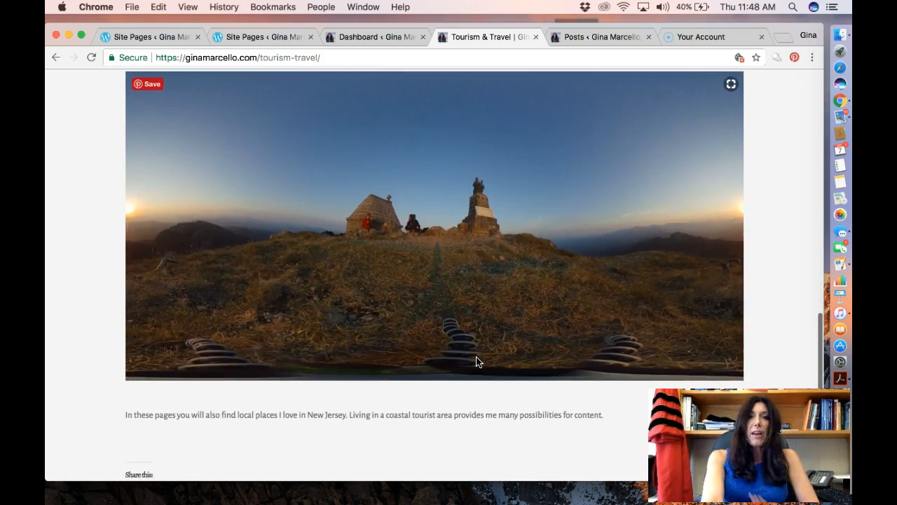
pyautogui.scroll(15, 476, 361)
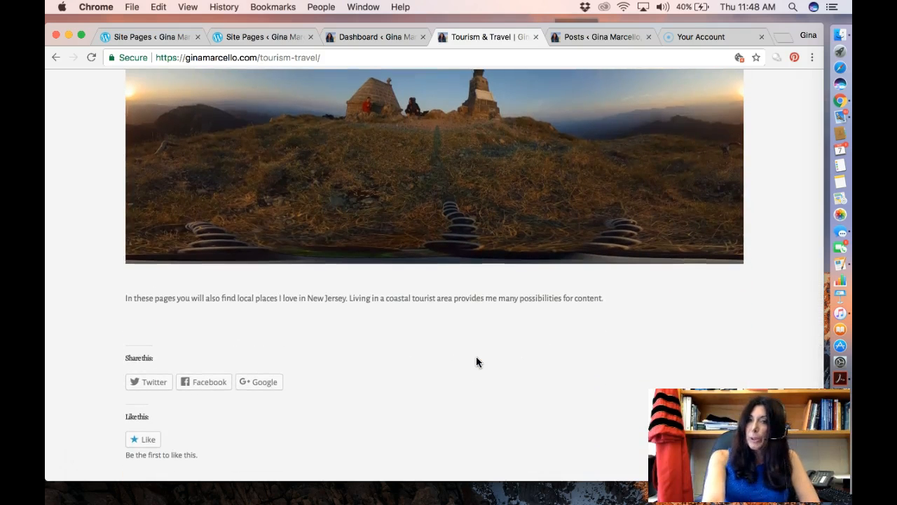
pyautogui.scroll(5, 476, 362)
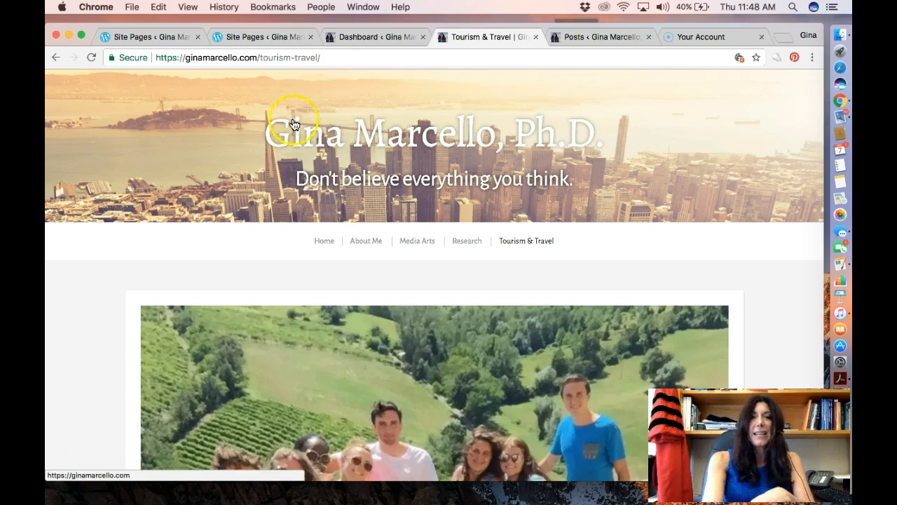
# Return to the site's WordPress.com Site Pages list.
pyautogui.moveTo(370, 235)
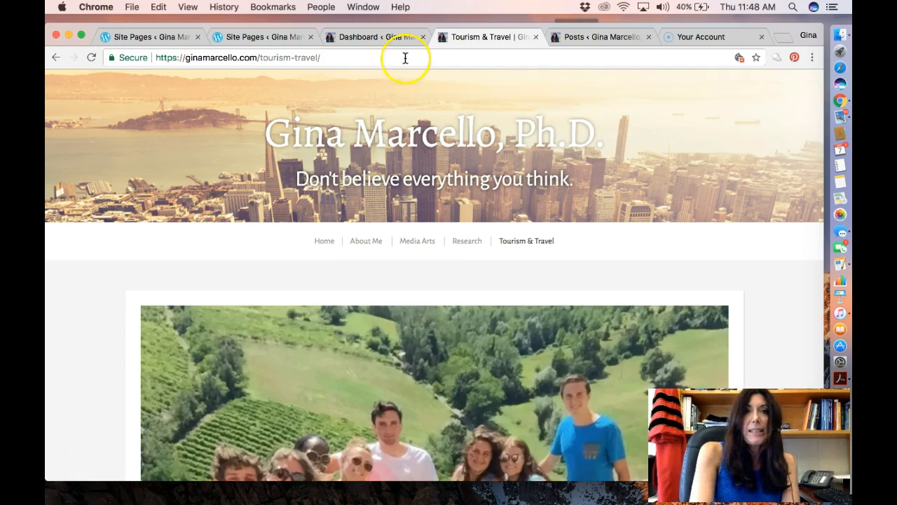
pyautogui.click(257, 386)
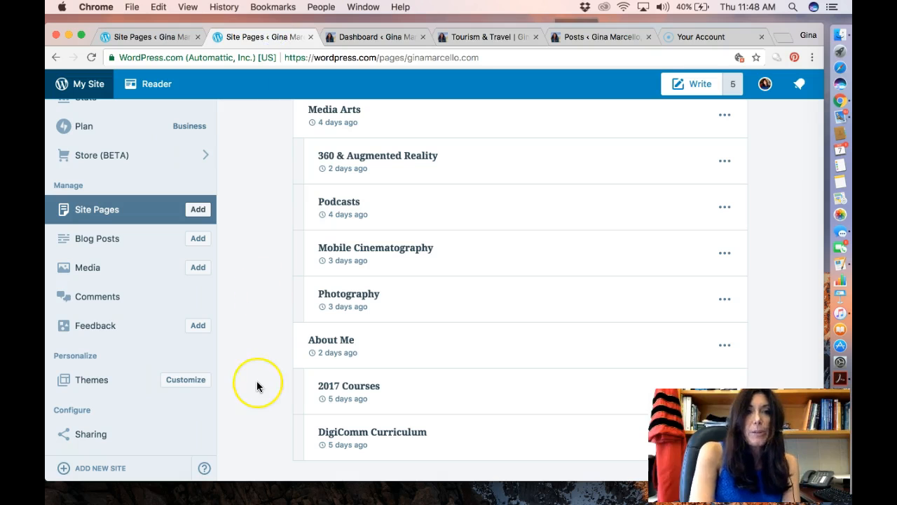